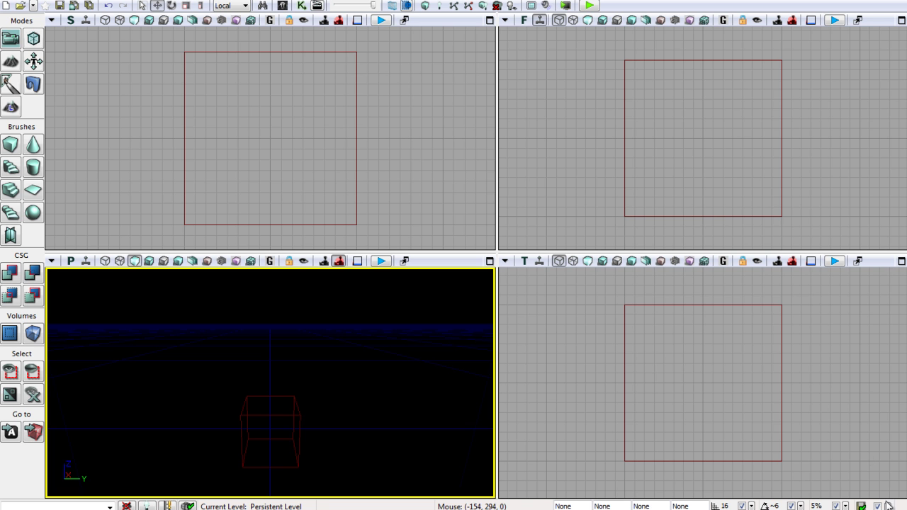
Set the cube brush size to X 1024, Y 1024, Z 64
{"action": "mouse_move", "coordinate": [375, 391]}
{"action": "right_mouse_down"}
{"action": "mouse_move", "coordinate": [379, 466]}
{"action": "mouse_move", "coordinate": [334, 498]}
{"action": "mouse_move", "coordinate": [342, 461]}
{"action": "right_mouse_up"}
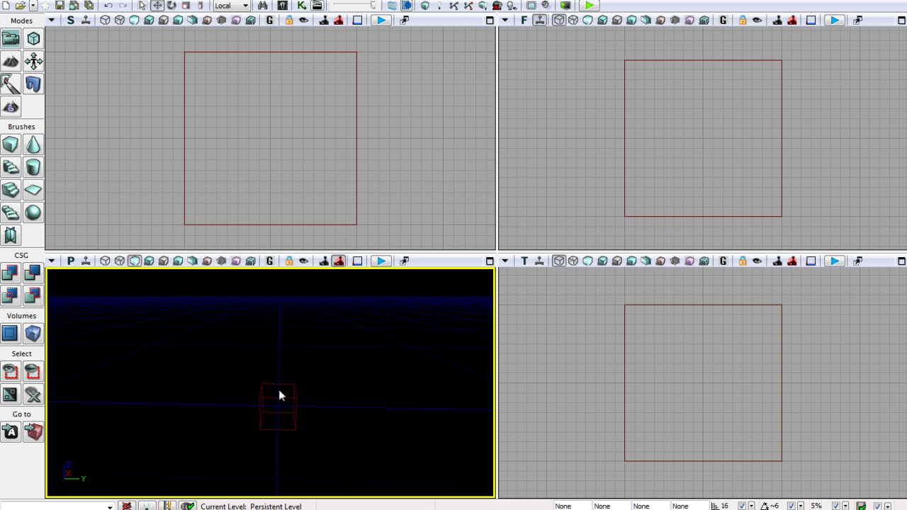
{"action": "right_click", "coordinate": [10, 144]}
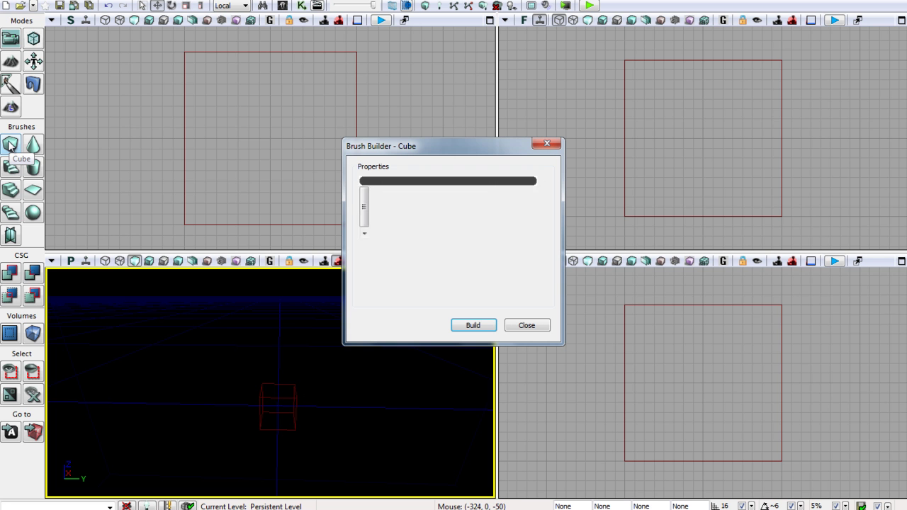
{"action": "left_click", "coordinate": [473, 186]}
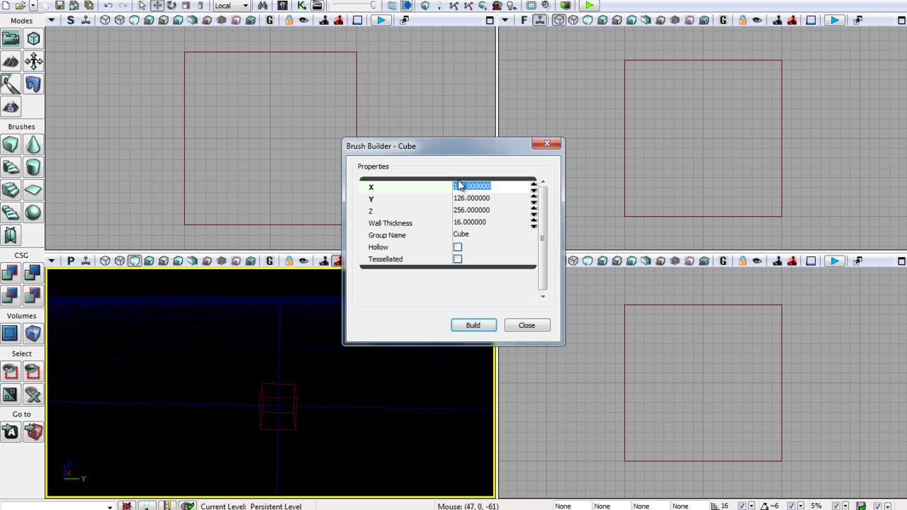
{"action": "type", "text": "1"}
{"action": "left_click", "coordinate": [473, 203]}
{"action": "type", "text": "1024"}
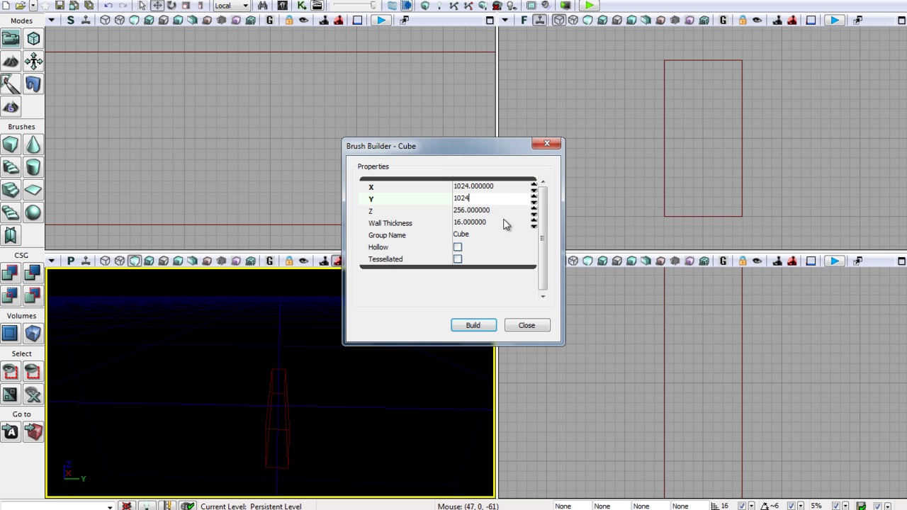
{"action": "left_click", "coordinate": [490, 210]}
{"action": "type", "text": "6"}
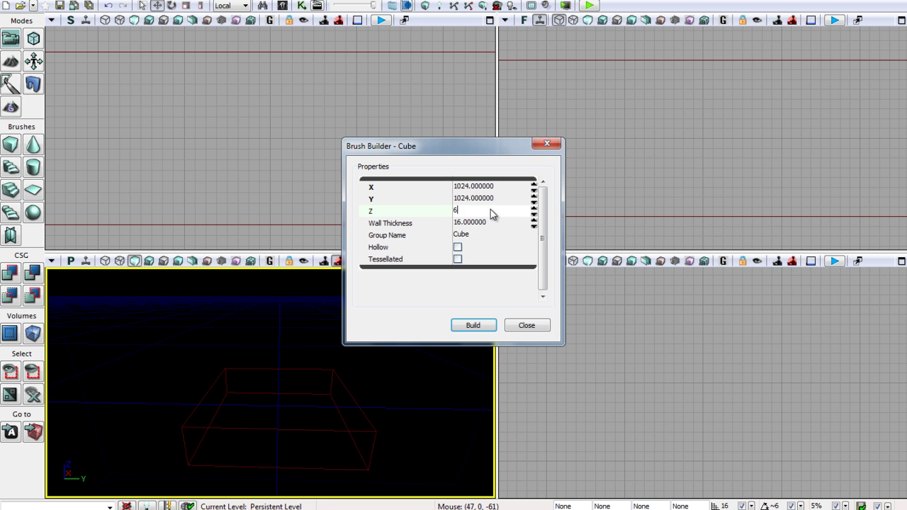
{"action": "type", "text": "4"}
Build the flattened brush and CSG Add it as a solid floor slab
{"action": "left_click", "coordinate": [481, 324]}
{"action": "left_click", "coordinate": [514, 325]}
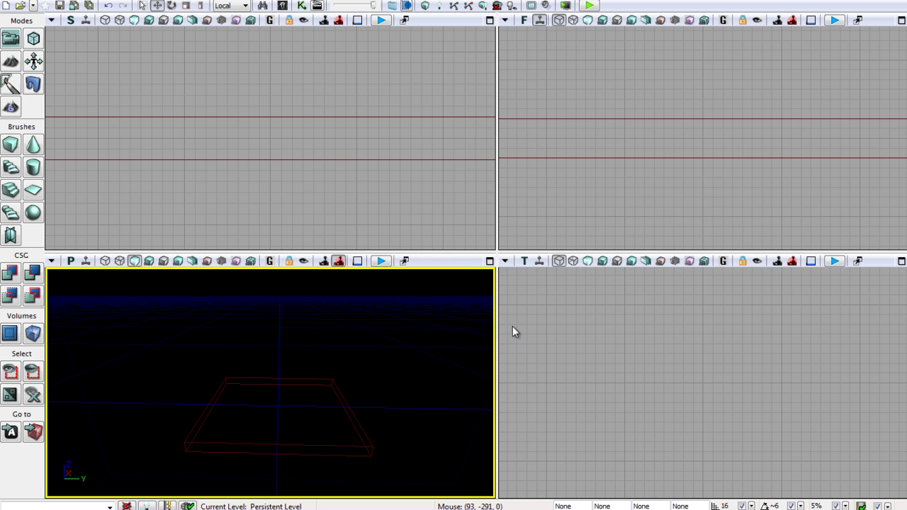
{"action": "mouse_move", "coordinate": [350, 374]}
{"action": "right_mouse_down"}
{"action": "mouse_move", "coordinate": [241, 422]}
{"action": "mouse_move", "coordinate": [335, 332]}
{"action": "right_mouse_up"}
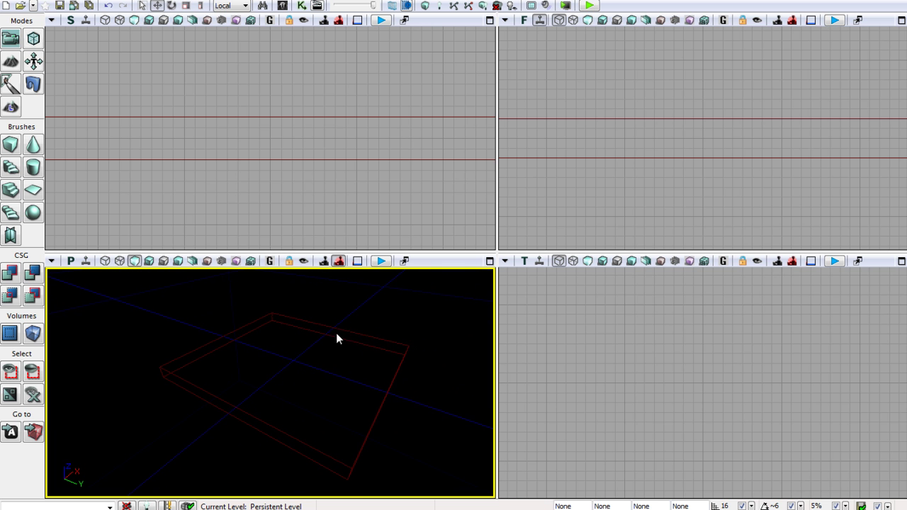
{"action": "left_click", "coordinate": [9, 275]}
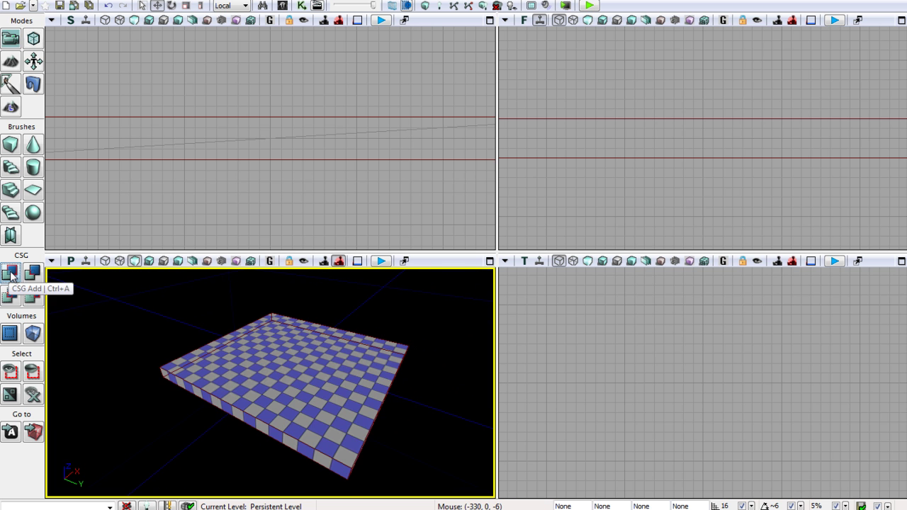
Rebuild the cube brush at X 64, Y 640, Z 256 as a wall block
{"action": "right_click_drag", "start_coordinate": [409, 343], "coordinate": [417, 334]}
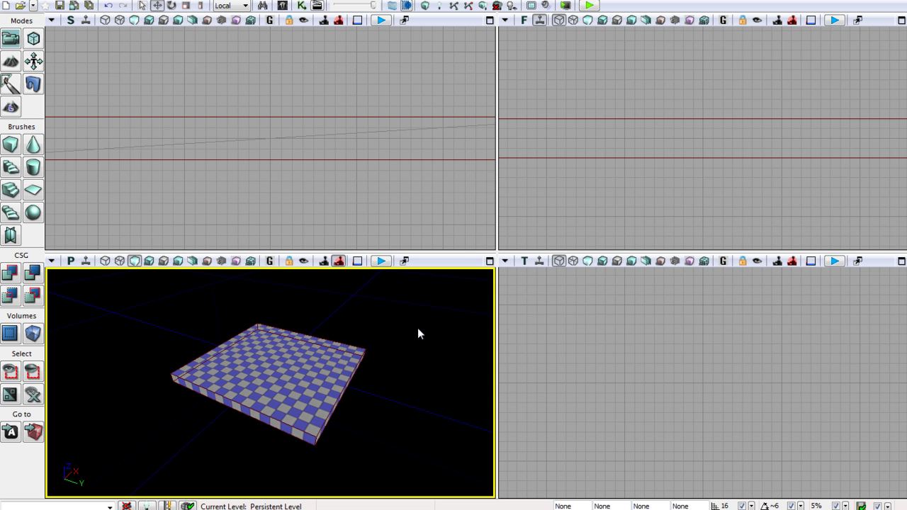
{"action": "right_click", "coordinate": [10, 146]}
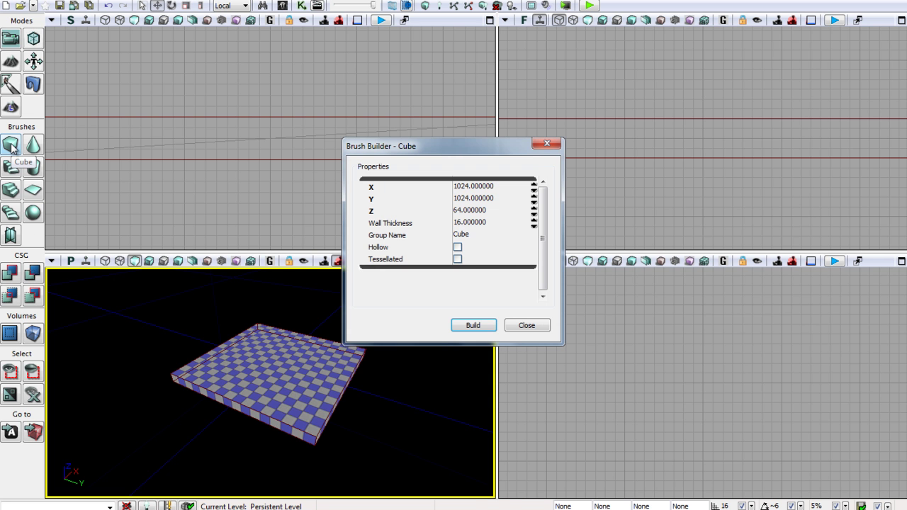
{"action": "left_click", "coordinate": [481, 187]}
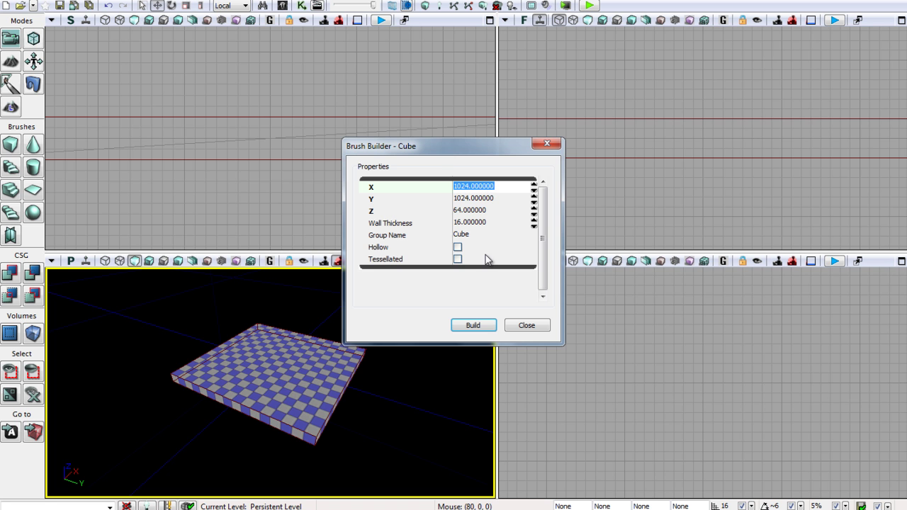
{"action": "type", "text": "64"}
{"action": "left_click", "coordinate": [500, 203]}
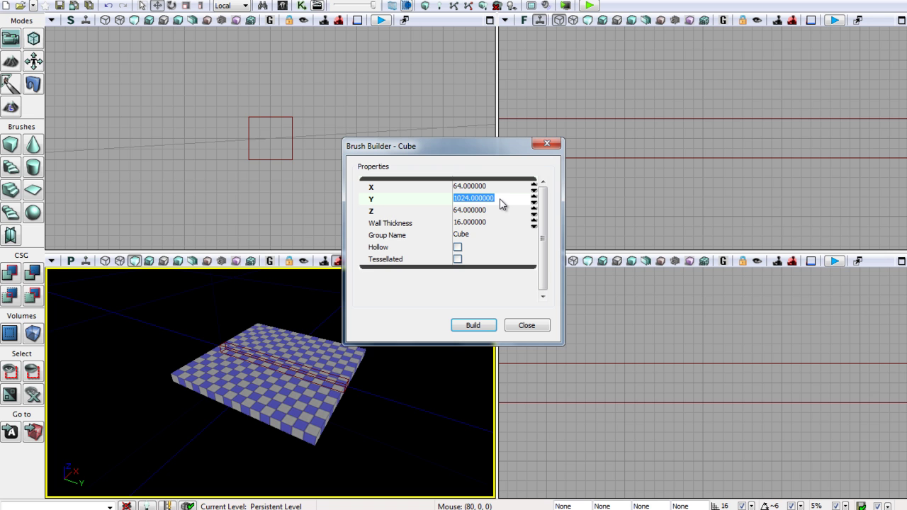
{"action": "type", "text": "640"}
{"action": "left_click", "coordinate": [464, 213]}
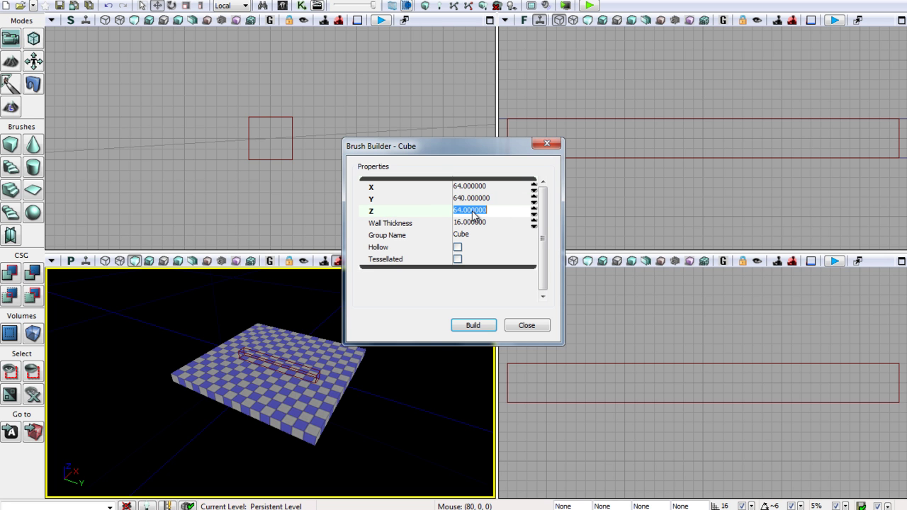
{"action": "type", "text": "256"}
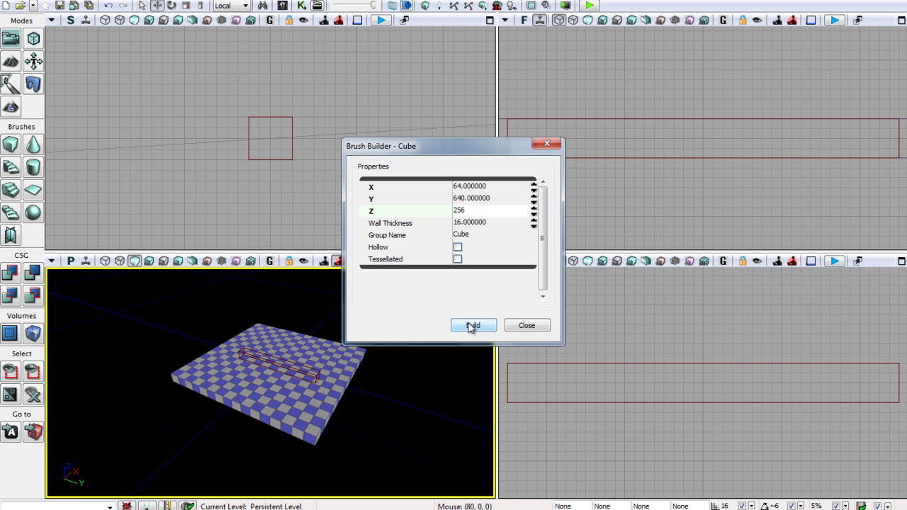
{"action": "left_click", "coordinate": [470, 326]}
Raise the wall brush onto the slab and slide it sideways in the front view
{"action": "left_click", "coordinate": [532, 325]}
{"action": "left_click", "coordinate": [674, 243]}
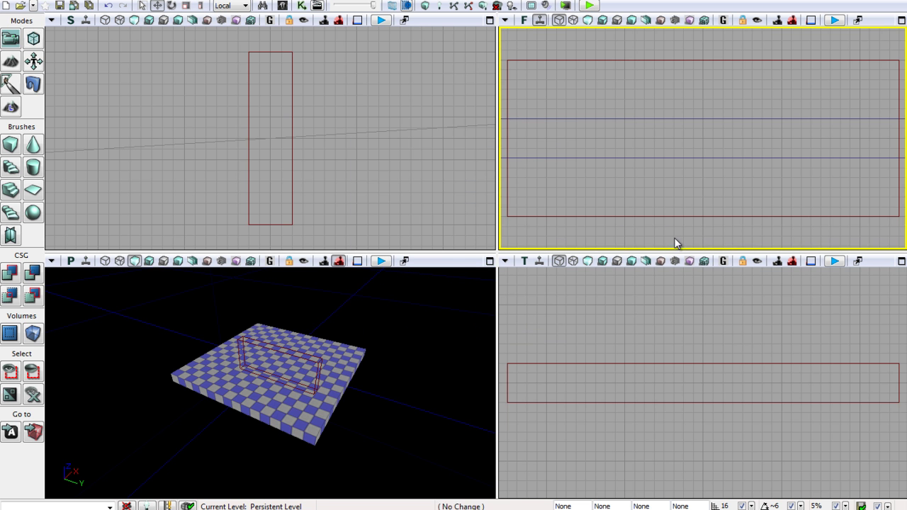
{"action": "scroll", "coordinate": [673, 238], "scroll_direction": "down", "scroll_amount": 2}
{"action": "scroll", "coordinate": [673, 233], "scroll_direction": "down", "scroll_amount": 1}
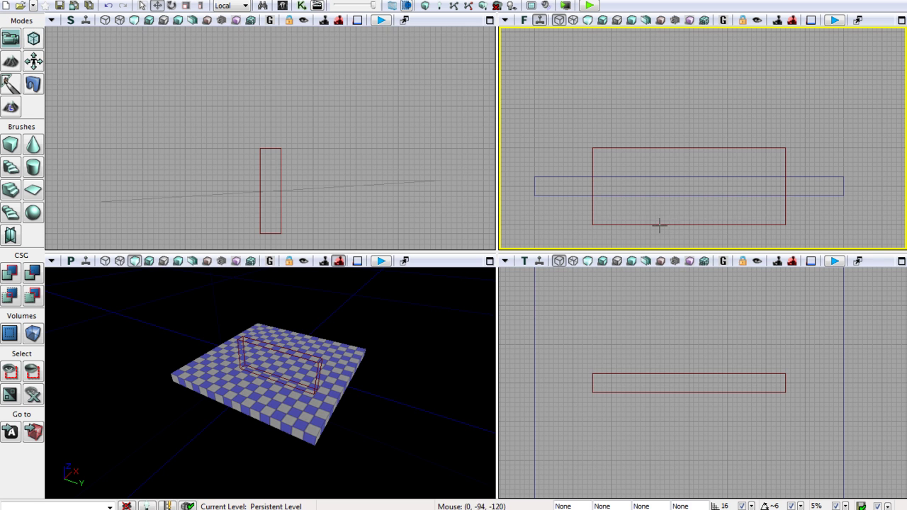
{"action": "left_click", "coordinate": [658, 223]}
{"action": "left_click_drag", "start_coordinate": [688, 152], "coordinate": [689, 107]}
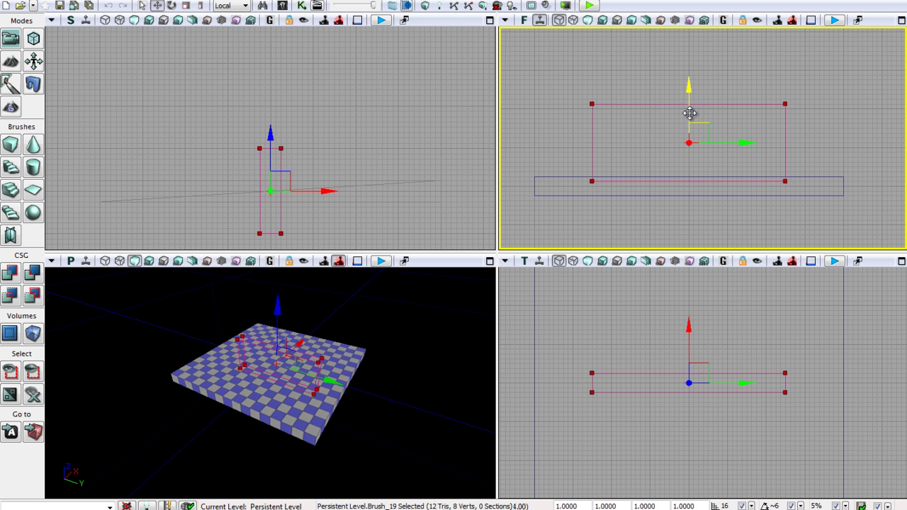
{"action": "left_click_drag", "start_coordinate": [743, 135], "coordinate": [683, 132]}
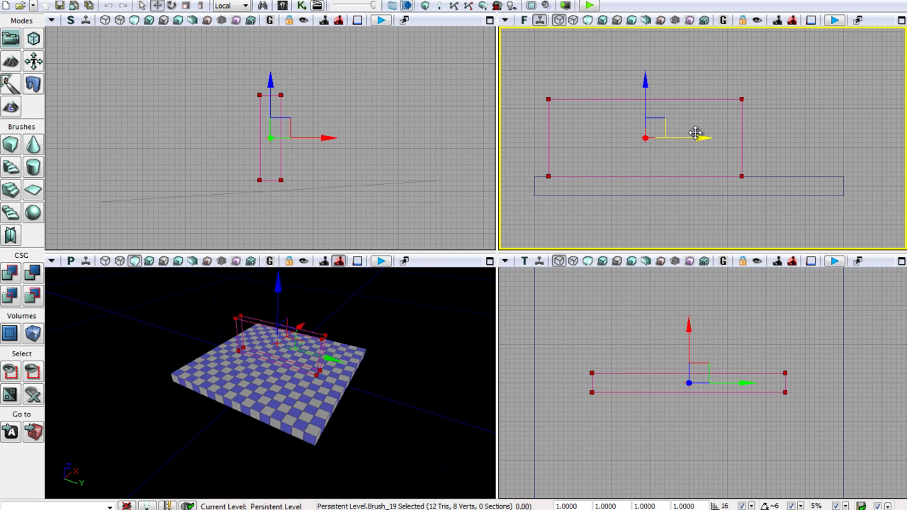
Measure the slab and wall lengths, then move the wall brush toward the slab edge
{"action": "scroll", "coordinate": [696, 322], "scroll_direction": "down", "scroll_amount": 1}
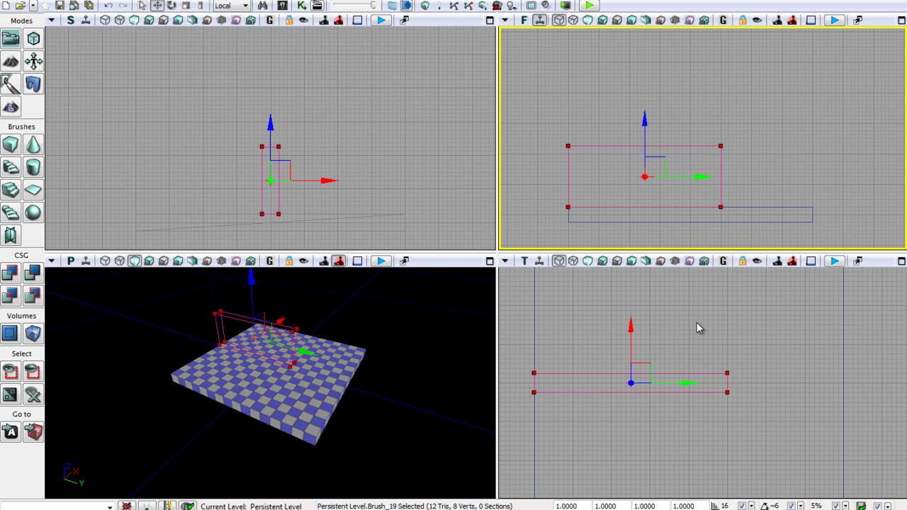
{"action": "scroll", "coordinate": [696, 322], "scroll_direction": "down", "scroll_amount": 1}
{"action": "left_click_drag", "start_coordinate": [697, 323], "coordinate": [694, 295]}
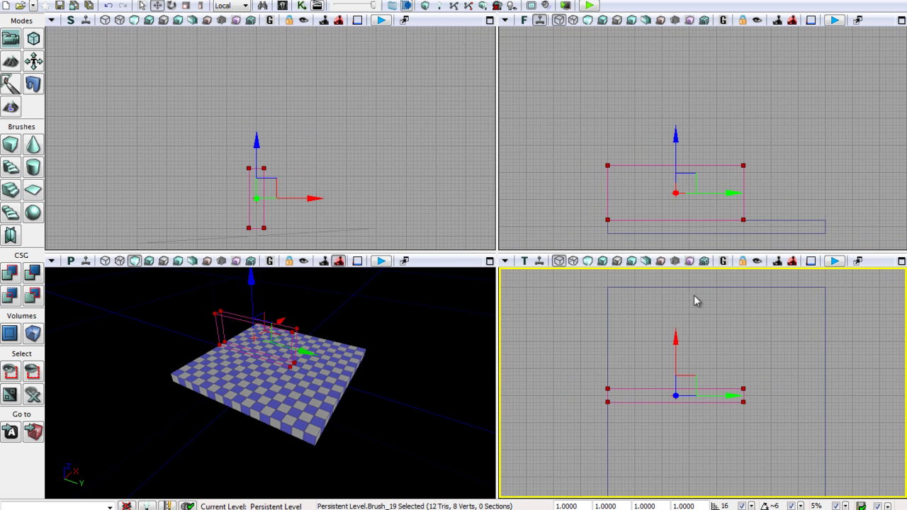
{"action": "left_click_drag", "start_coordinate": [713, 337], "coordinate": [720, 313]}
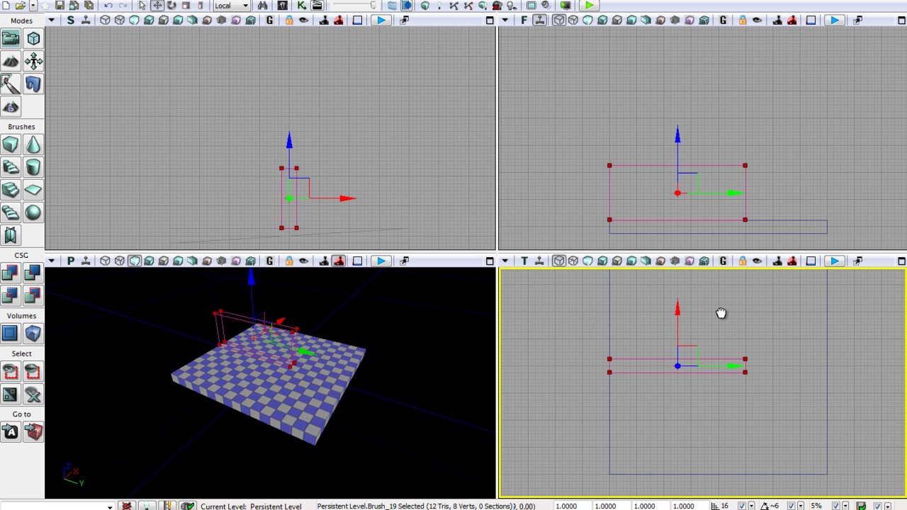
{"action": "left_click_drag", "start_coordinate": [720, 313], "coordinate": [743, 337]}
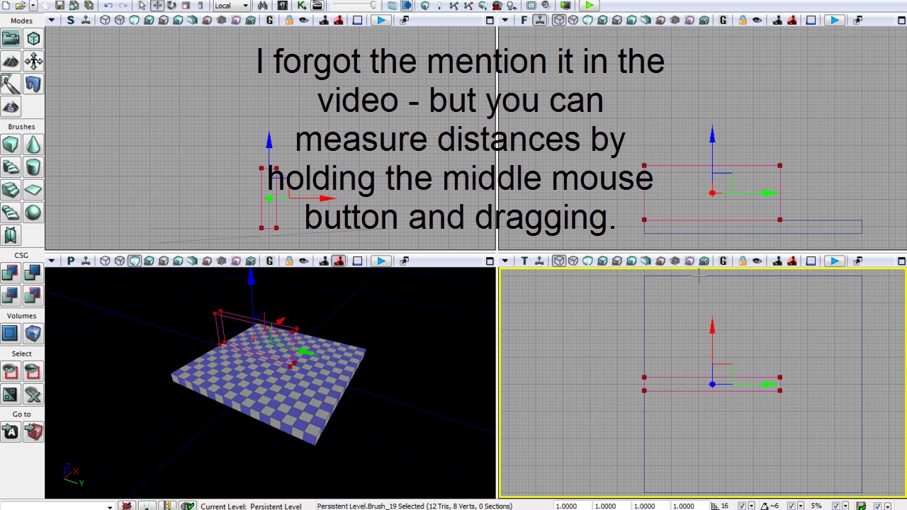
{"action": "middle_click_drag", "start_coordinate": [698, 275], "coordinate": [698, 372]}
{"action": "middle_click_drag", "start_coordinate": [705, 278], "coordinate": [708, 330]}
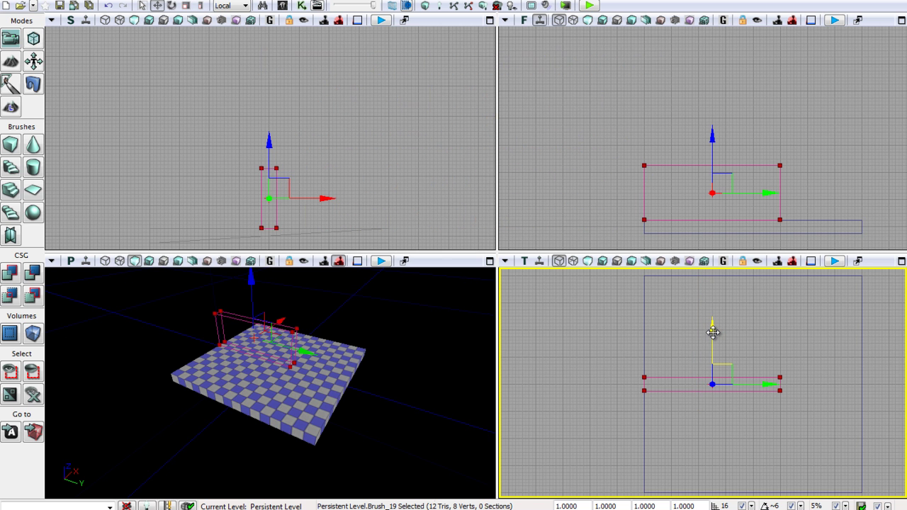
{"action": "left_click_drag", "start_coordinate": [713, 341], "coordinate": [724, 373]}
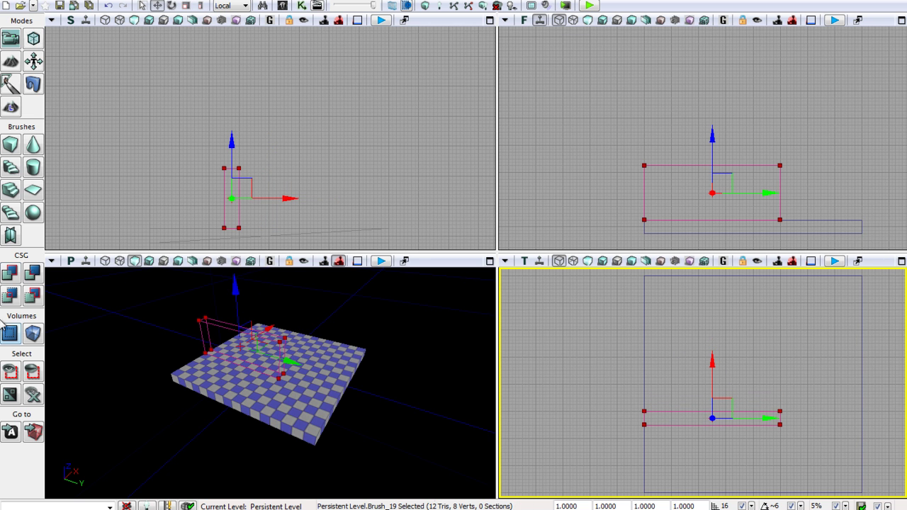
Add the wall as solid geometry and move it to the floor's far edge
{"action": "left_click", "coordinate": [10, 272]}
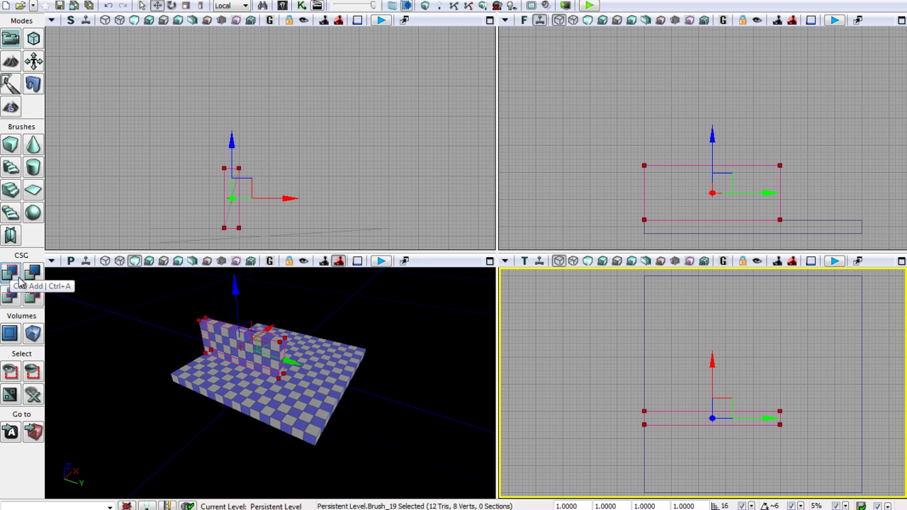
{"action": "left_click", "coordinate": [423, 376]}
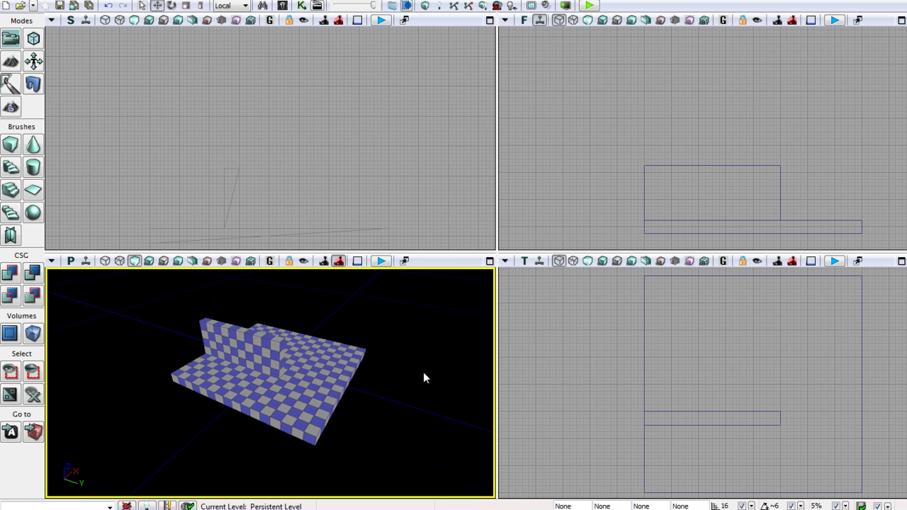
{"action": "left_click", "coordinate": [736, 410]}
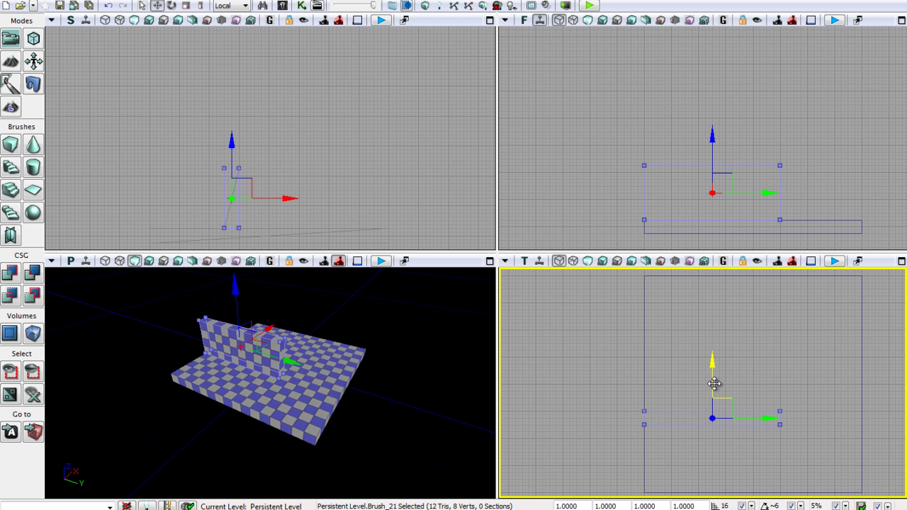
{"action": "left_click_drag", "start_coordinate": [714, 384], "coordinate": [704, 291]}
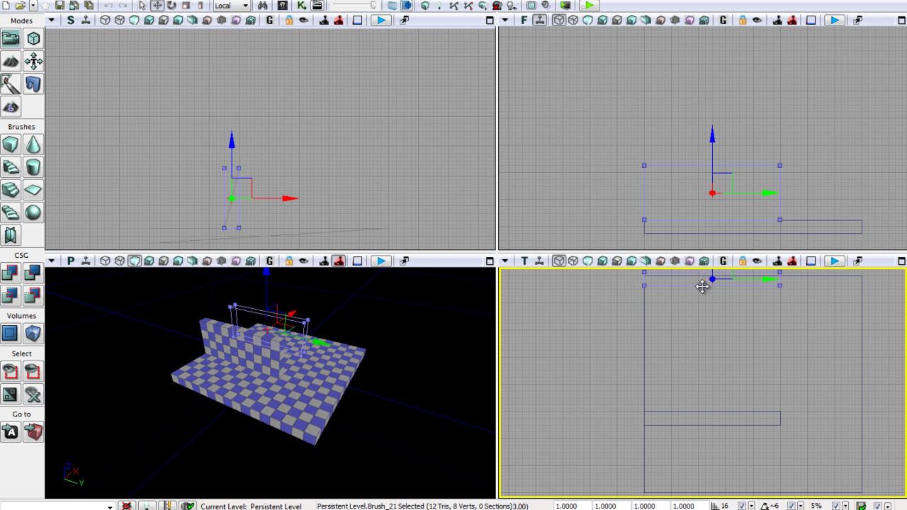
{"action": "left_click_drag", "start_coordinate": [701, 290], "coordinate": [701, 286]}
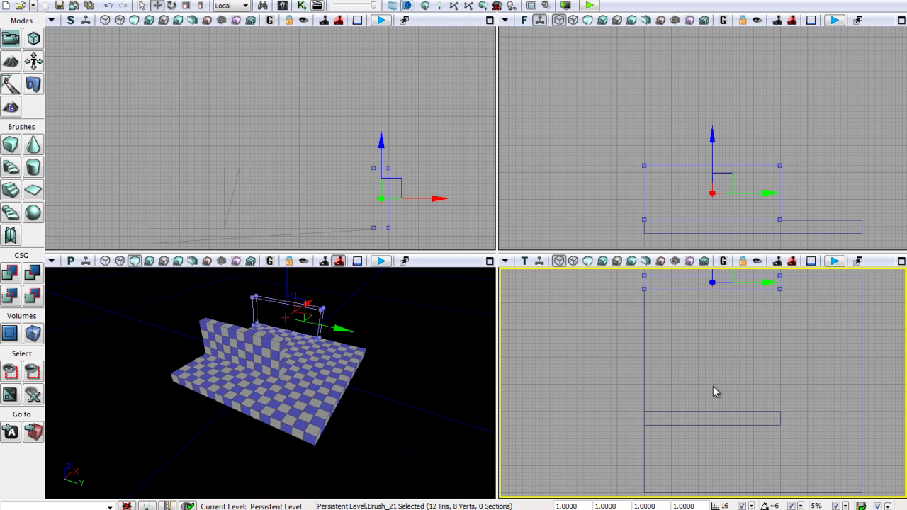
{"action": "left_click", "coordinate": [764, 350]}
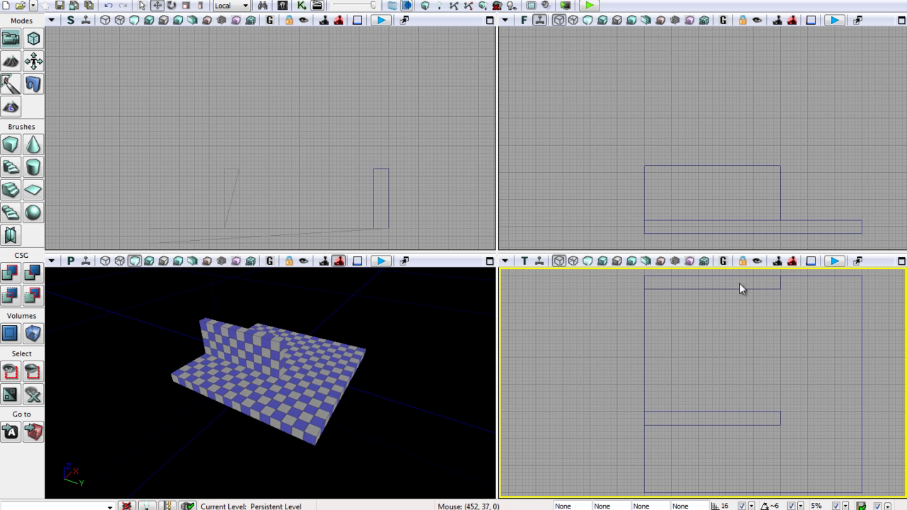
Nudge the other wall brush toward the slab's opposite edge
{"action": "left_click", "coordinate": [749, 418]}
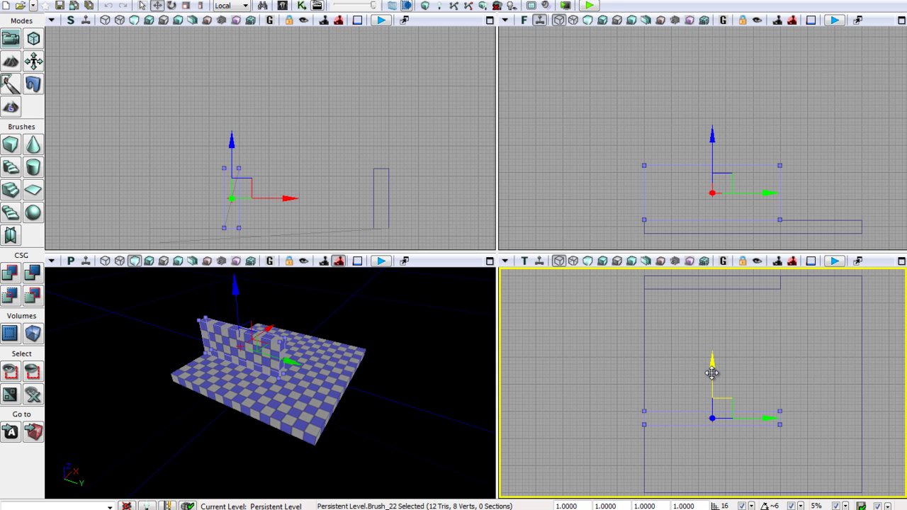
{"action": "left_click_drag", "start_coordinate": [711, 372], "coordinate": [711, 388]}
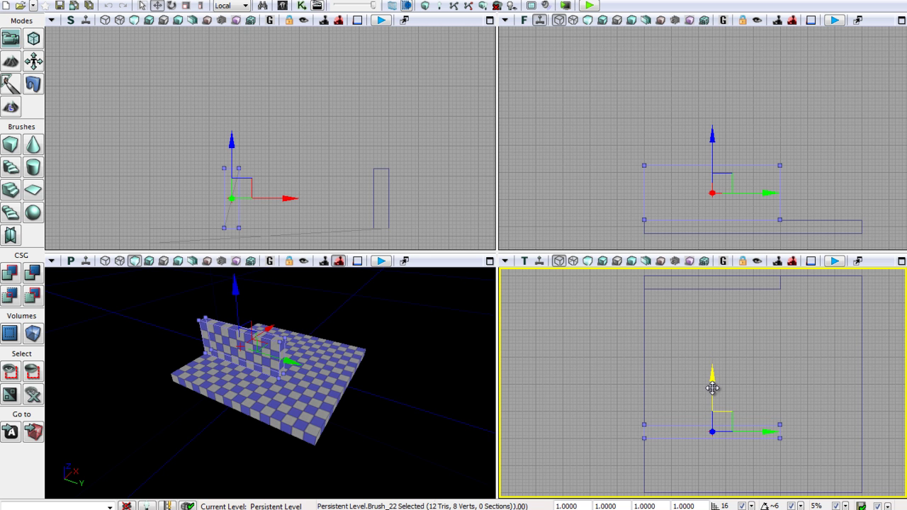
{"action": "left_click", "coordinate": [685, 382]}
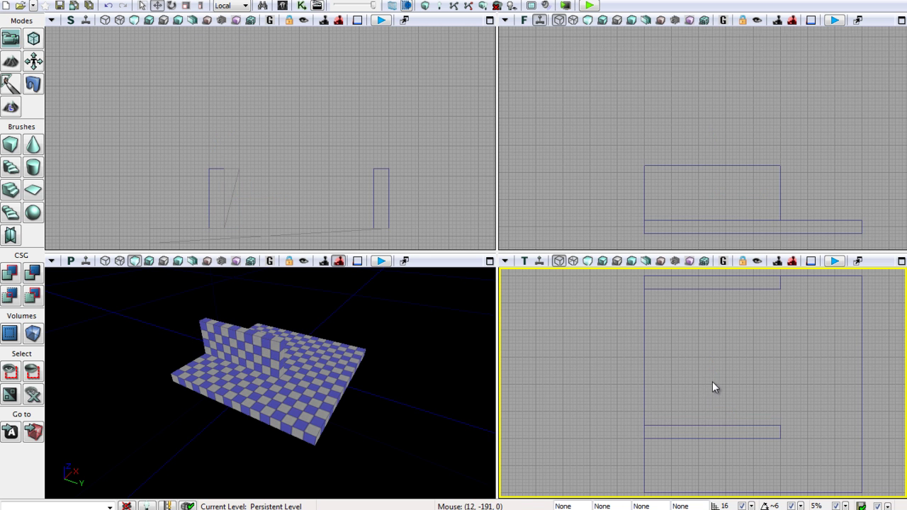
{"action": "scroll", "coordinate": [712, 381], "scroll_direction": "down", "scroll_amount": 1}
Rotate the top wall brush 90° and slide it to the slab's side edge
{"action": "left_click", "coordinate": [738, 301]}
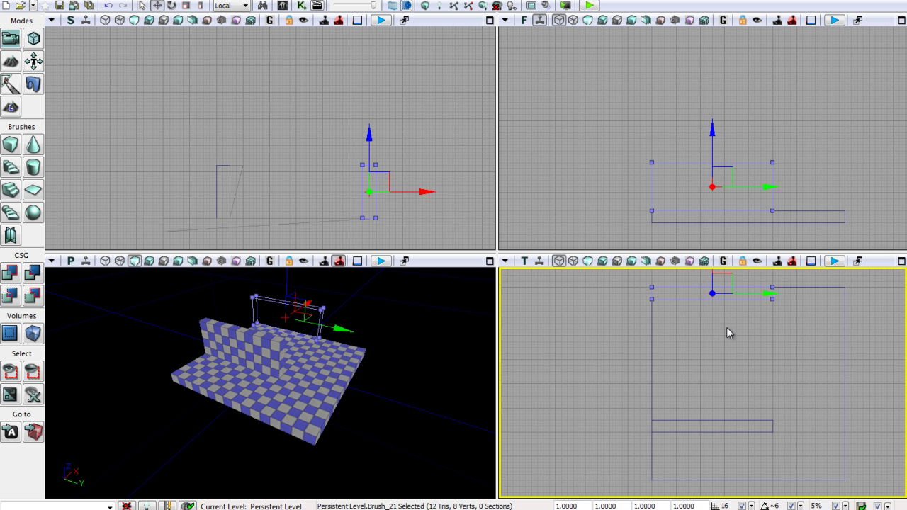
{"action": "left_click", "coordinate": [171, 5]}
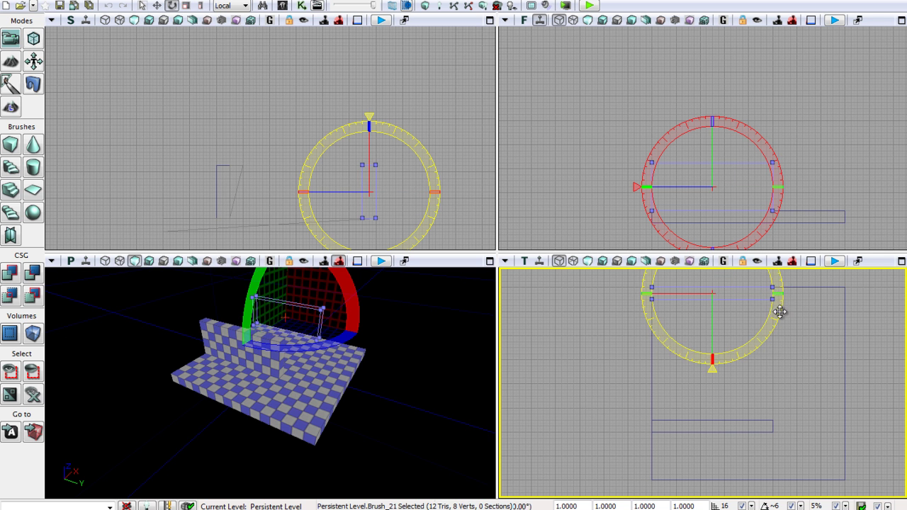
{"action": "mouse_move", "coordinate": [779, 304]}
{"action": "left_mouse_down"}
{"action": "mouse_move", "coordinate": [770, 359]}
{"action": "mouse_move", "coordinate": [740, 378]}
{"action": "mouse_move", "coordinate": [689, 380]}
{"action": "mouse_move", "coordinate": [903, 380]}
{"action": "left_mouse_up"}
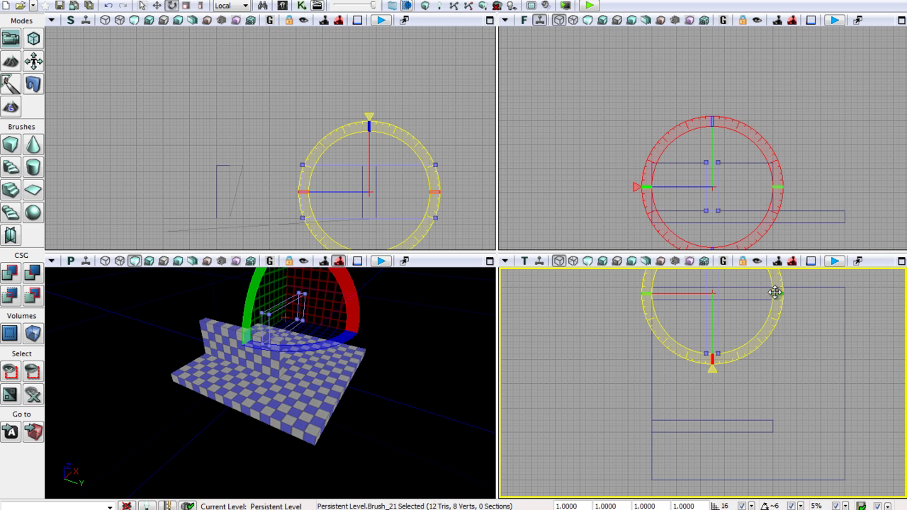
{"action": "left_click", "coordinate": [161, 5]}
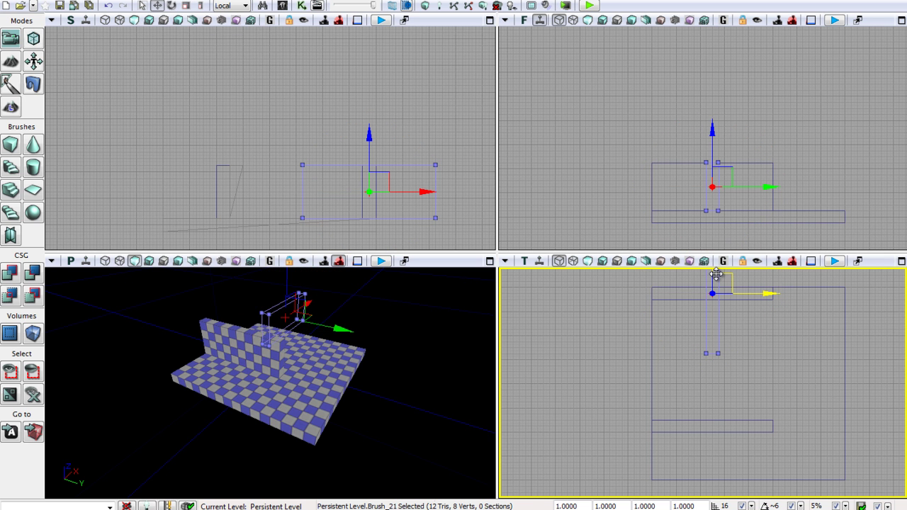
{"action": "left_click_drag", "start_coordinate": [716, 274], "coordinate": [725, 340]}
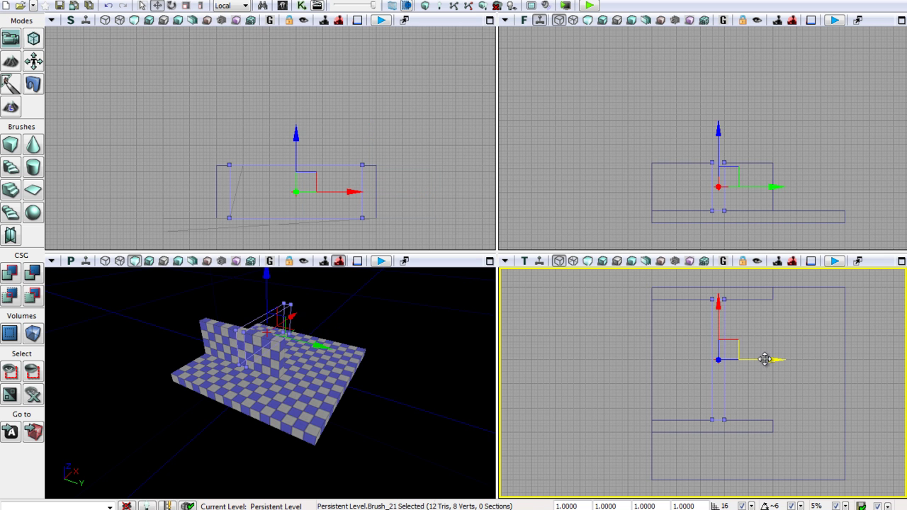
{"action": "mouse_move", "coordinate": [763, 363]}
{"action": "left_mouse_down"}
{"action": "mouse_move", "coordinate": [700, 360]}
{"action": "mouse_move", "coordinate": [789, 368]}
{"action": "mouse_move", "coordinate": [782, 371]}
{"action": "left_mouse_up"}
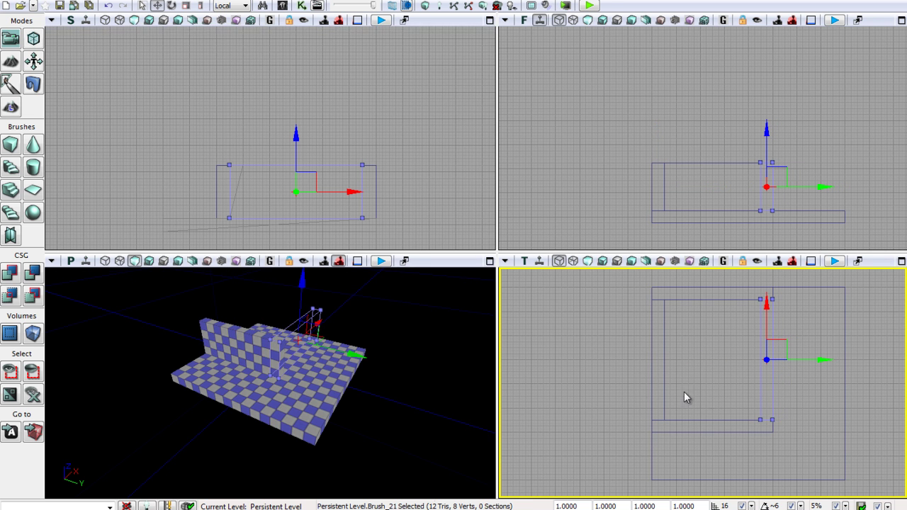
Build geometry, dismiss the Map Check report, and orbit around the four walls
{"action": "left_click", "coordinate": [570, 380]}
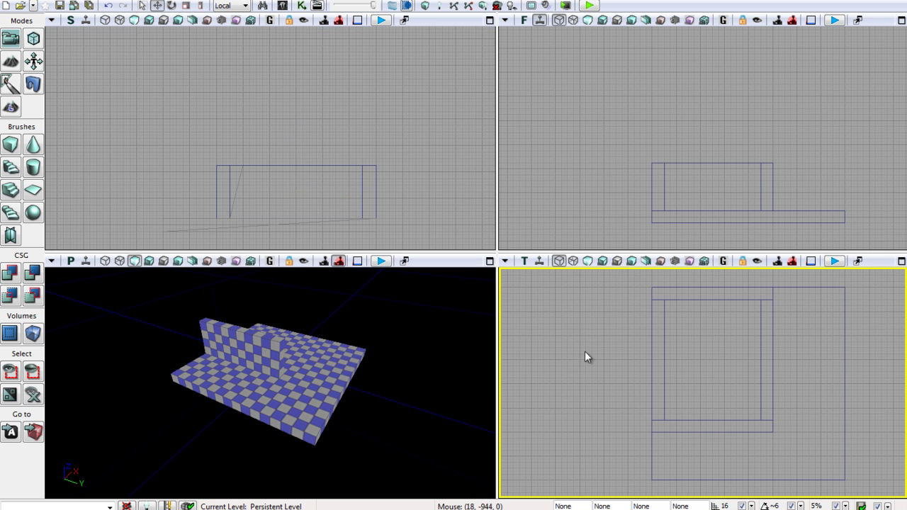
{"action": "left_click", "coordinate": [424, 6]}
{"action": "left_click", "coordinate": [710, 266]}
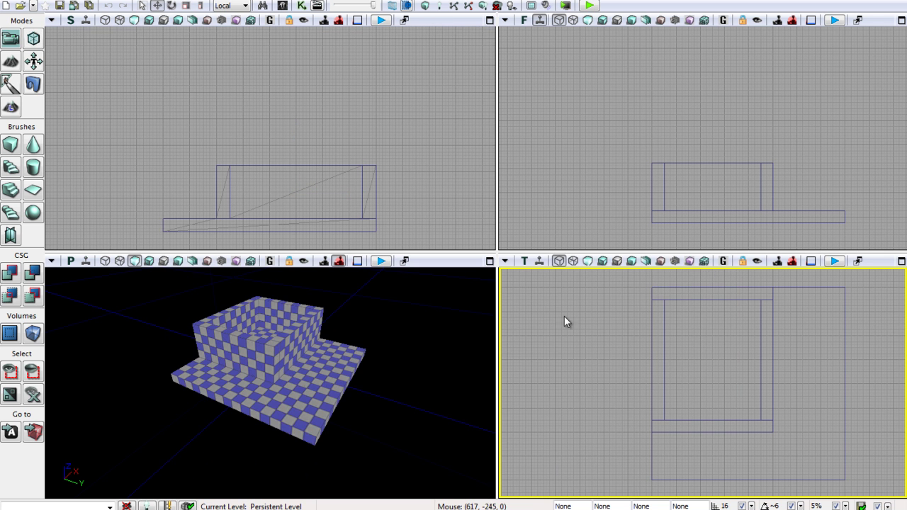
{"action": "mouse_move", "coordinate": [215, 379]}
{"action": "left_mouse_down"}
{"action": "mouse_move", "coordinate": [267, 367]}
{"action": "mouse_move", "coordinate": [277, 391]}
{"action": "left_mouse_up"}
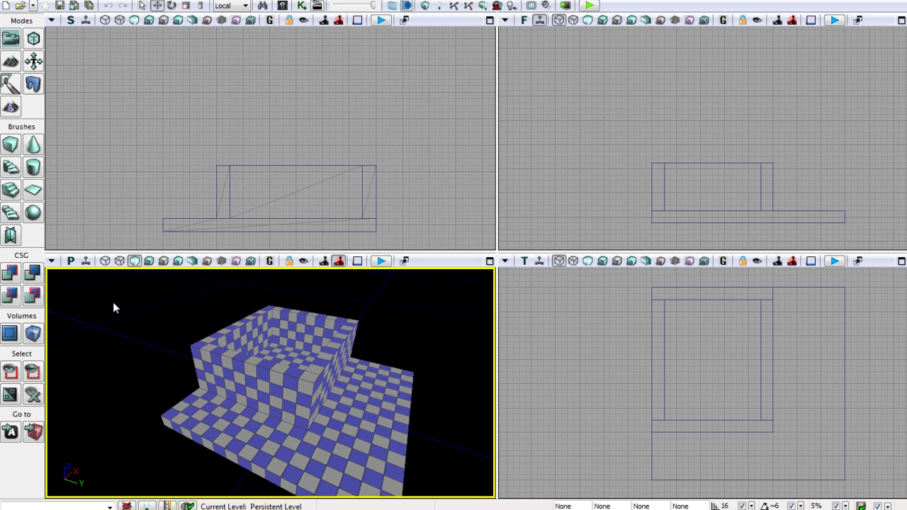
Set the cube brush to X 128, Y 80, Z 128 and close Brush Builder
{"action": "right_click", "coordinate": [11, 145]}
{"action": "left_click", "coordinate": [481, 187]}
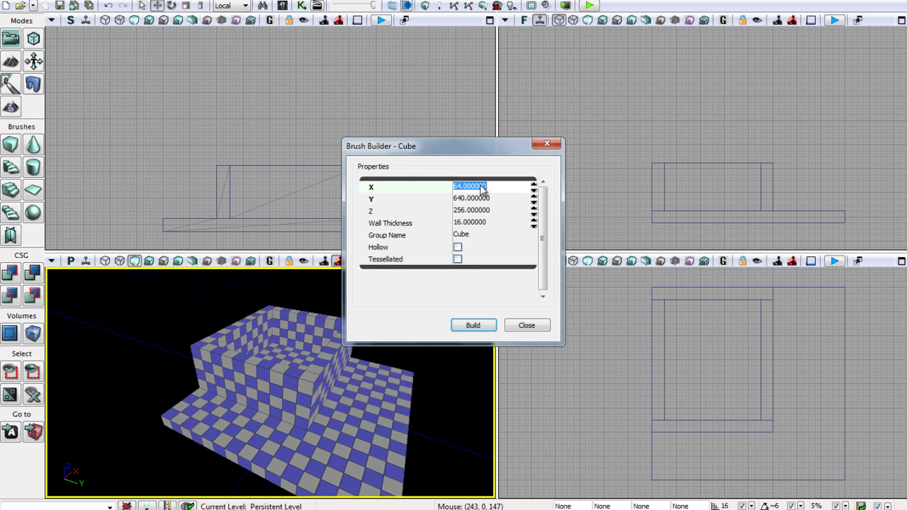
{"action": "type", "text": "128"}
{"action": "left_click", "coordinate": [483, 201]}
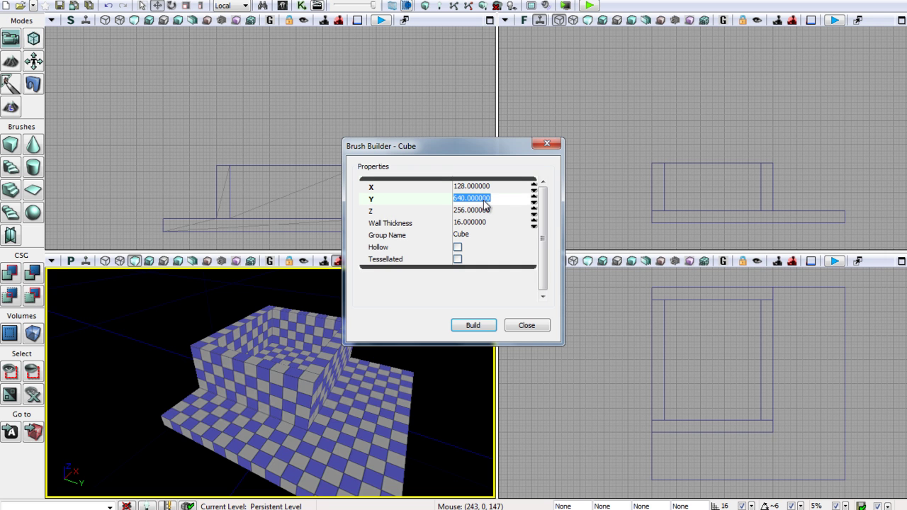
{"action": "type", "text": "80"}
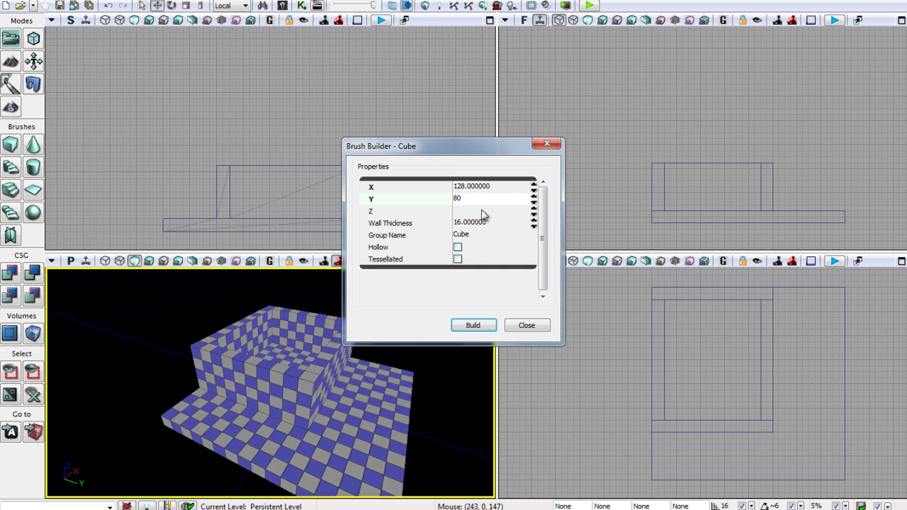
{"action": "left_click", "coordinate": [484, 211]}
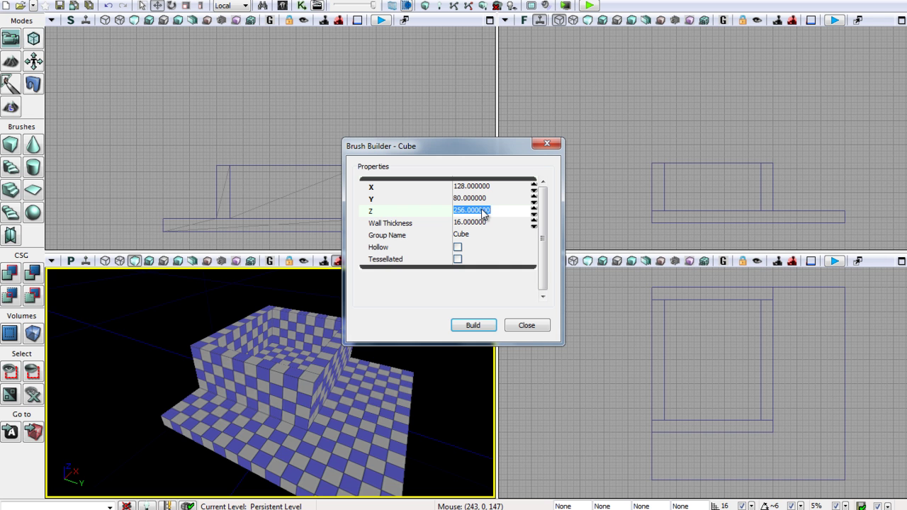
{"action": "type", "text": "128"}
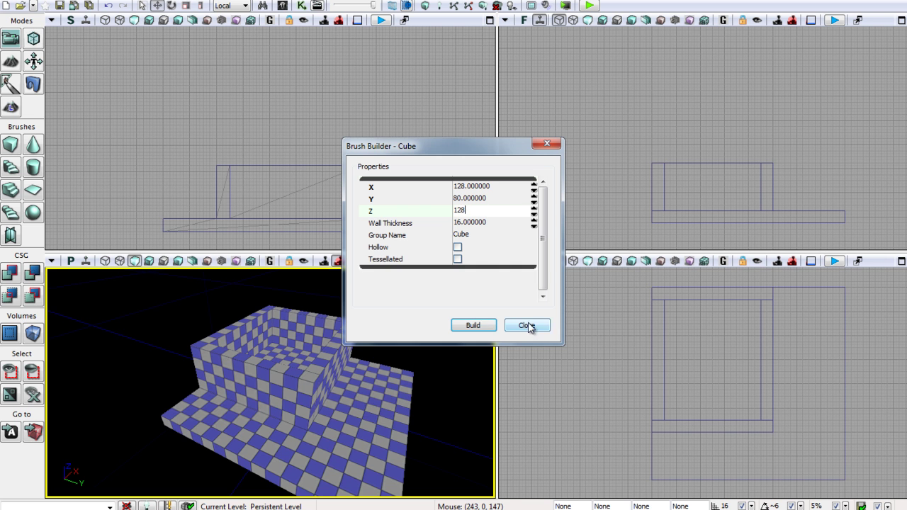
{"action": "left_click", "coordinate": [528, 326]}
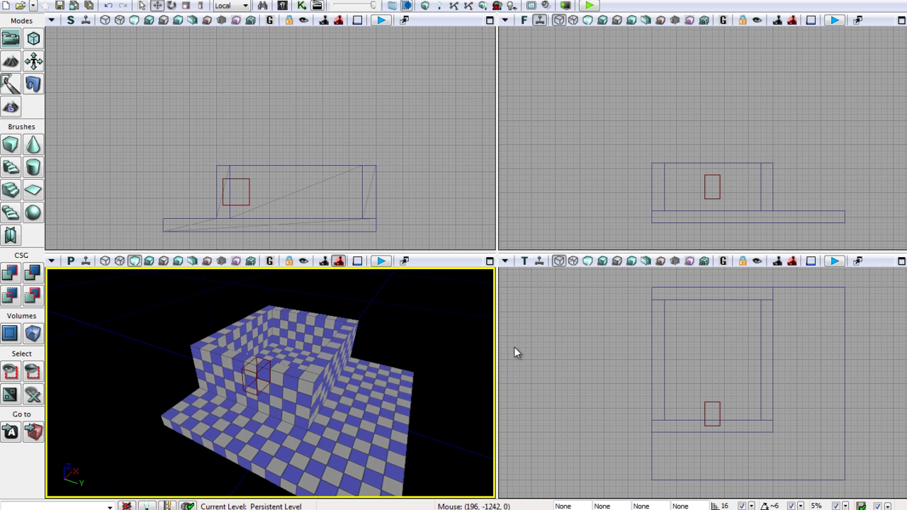
Move the builder brush into the right-hand wall in the Top view
{"action": "left_click_drag", "start_coordinate": [413, 335], "coordinate": [453, 334]}
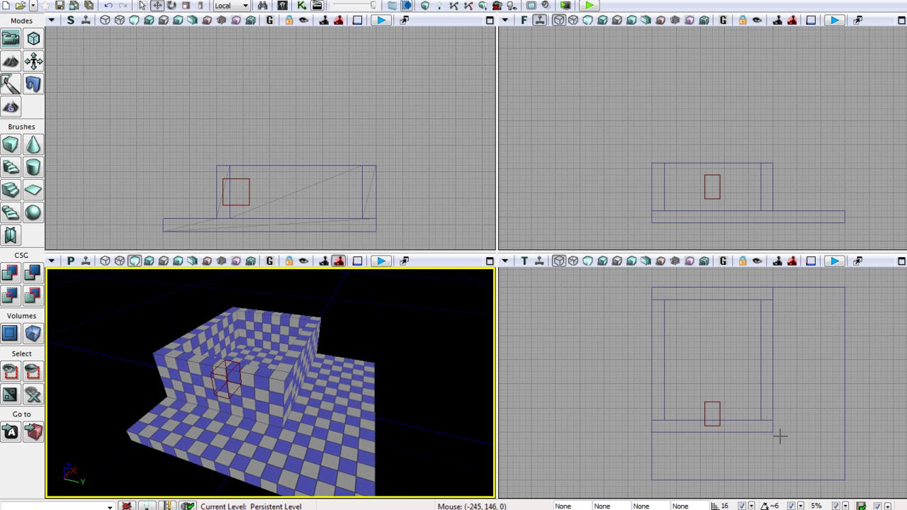
{"action": "left_click", "coordinate": [711, 411]}
{"action": "left_click_drag", "start_coordinate": [712, 390], "coordinate": [715, 328]}
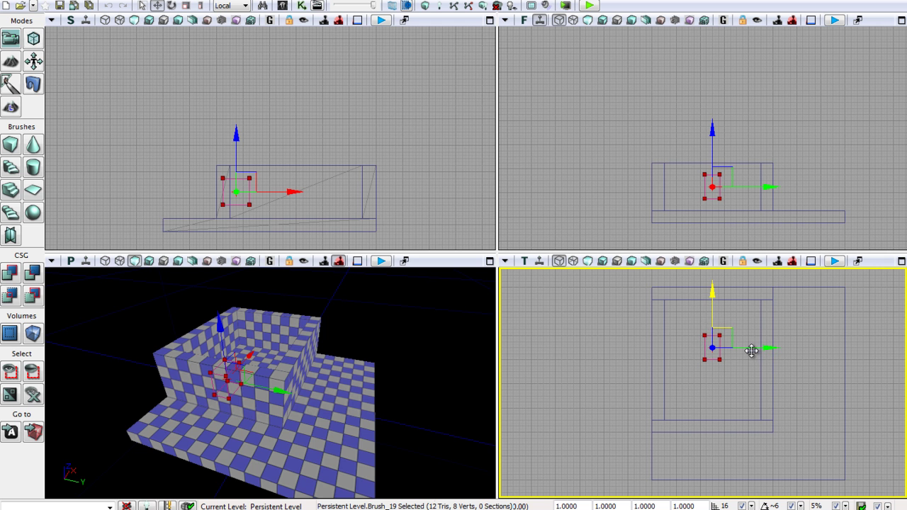
{"action": "left_click_drag", "start_coordinate": [753, 348], "coordinate": [808, 348]}
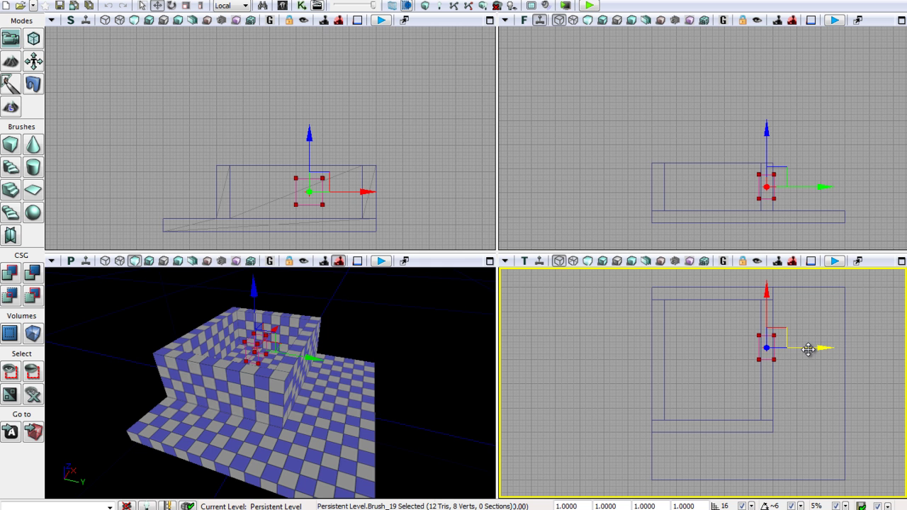
{"action": "left_click_drag", "start_coordinate": [809, 348], "coordinate": [808, 347]}
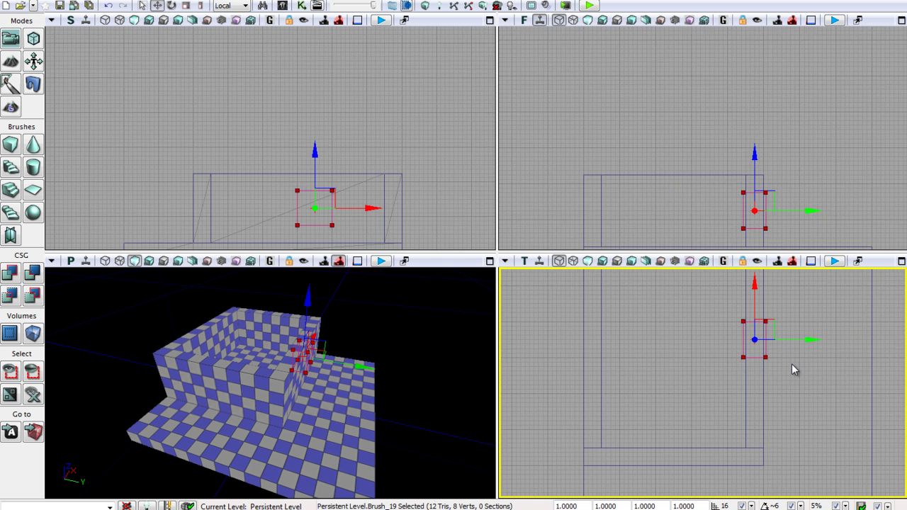
{"action": "scroll", "coordinate": [791, 363], "scroll_direction": "up", "scroll_amount": 2}
{"action": "scroll", "coordinate": [791, 363], "scroll_direction": "up", "scroll_amount": 1}
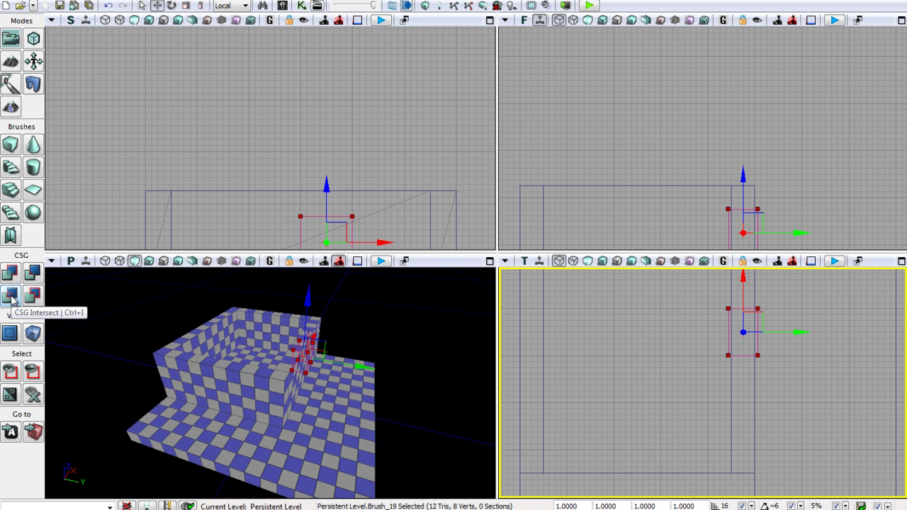
Intersect and subtract the brush, then orbit to inspect the window opening
{"action": "left_click", "coordinate": [11, 297]}
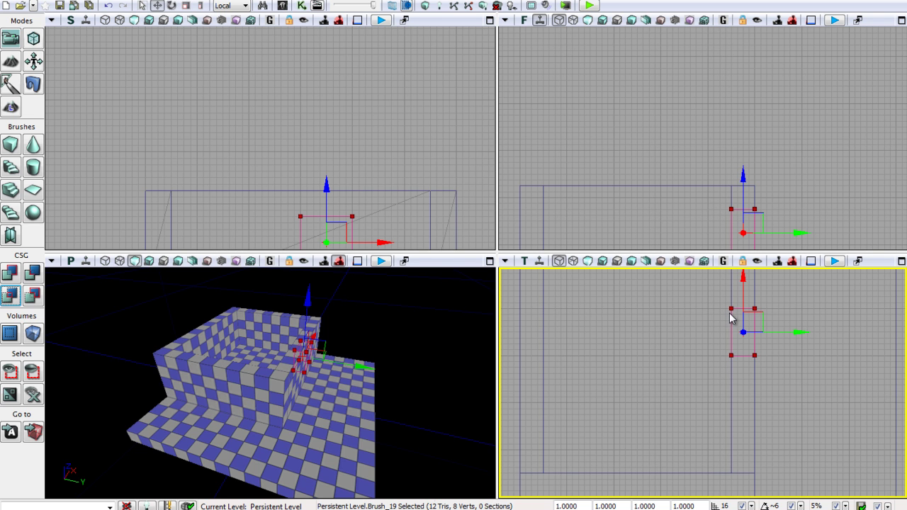
{"action": "left_click", "coordinate": [35, 275]}
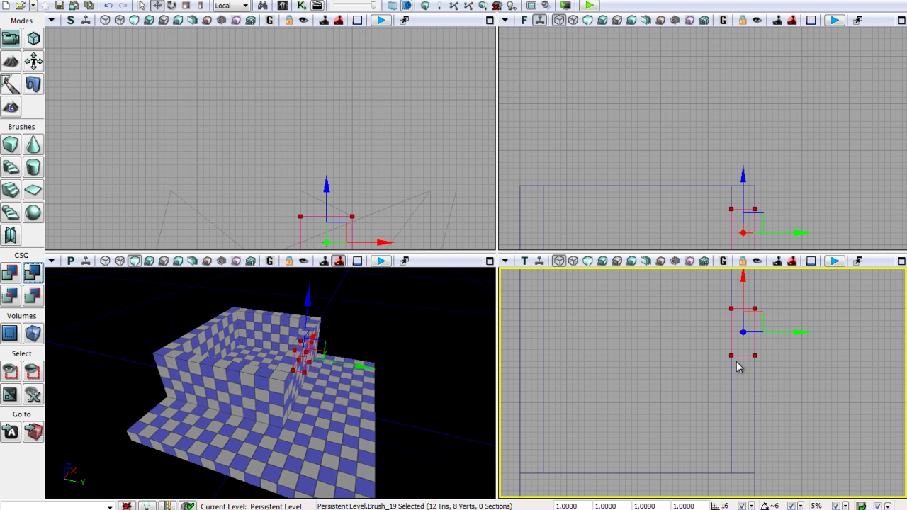
{"action": "left_click_drag", "start_coordinate": [397, 323], "coordinate": [247, 304]}
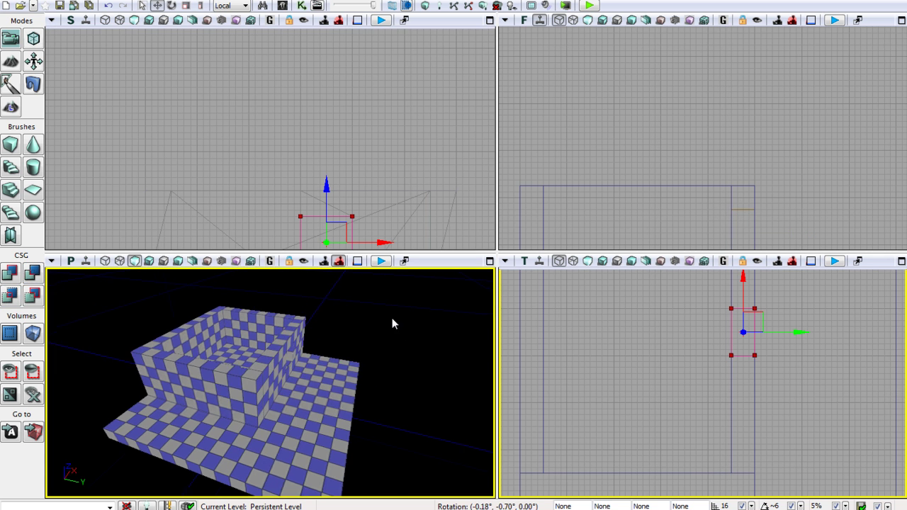
{"action": "mouse_move", "coordinate": [247, 304]}
{"action": "right_mouse_down"}
{"action": "mouse_move", "coordinate": [237, 307]}
{"action": "mouse_move", "coordinate": [443, 335]}
{"action": "mouse_move", "coordinate": [459, 351]}
{"action": "mouse_move", "coordinate": [483, 354]}
{"action": "mouse_move", "coordinate": [413, 304]}
{"action": "right_mouse_up"}
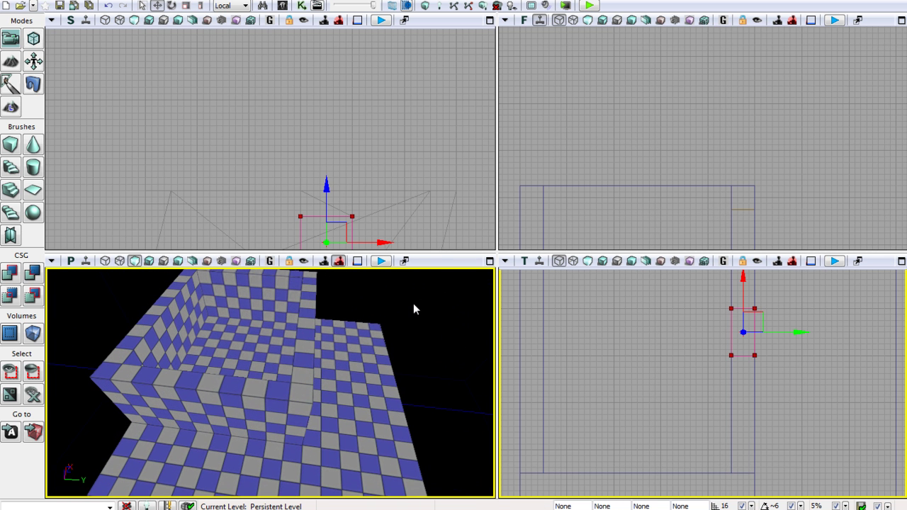
Reset the builder cube and move it into the left-hand wall
{"action": "key", "text": "Escape"}
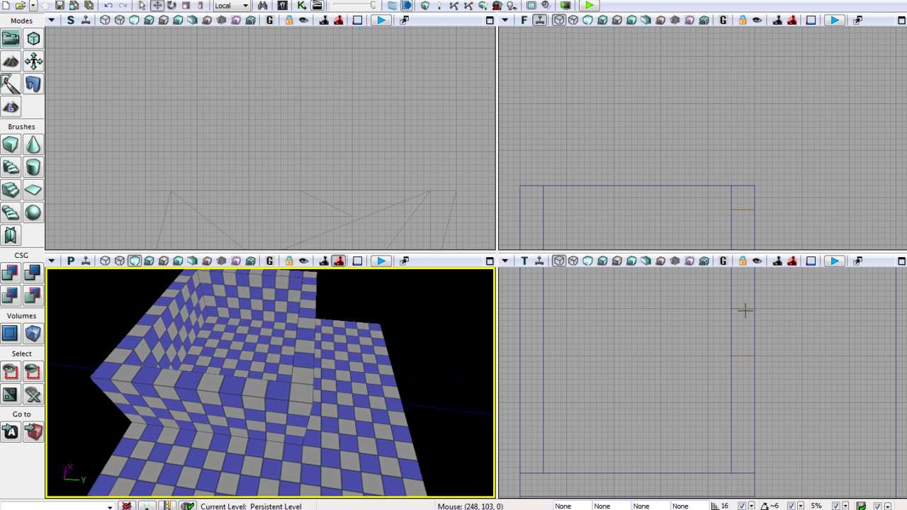
{"action": "key", "text": "b"}
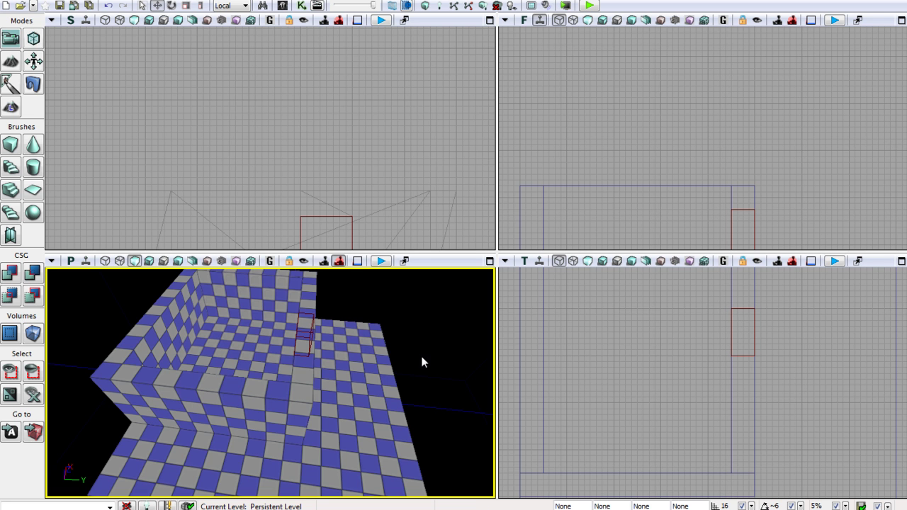
{"action": "left_click", "coordinate": [14, 144]}
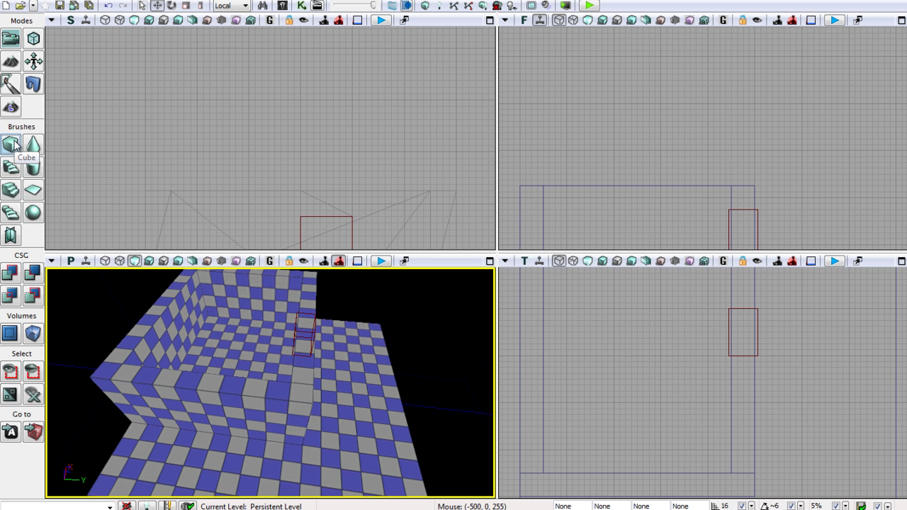
{"action": "left_click", "coordinate": [756, 326]}
{"action": "left_click_drag", "start_coordinate": [774, 332], "coordinate": [558, 335]}
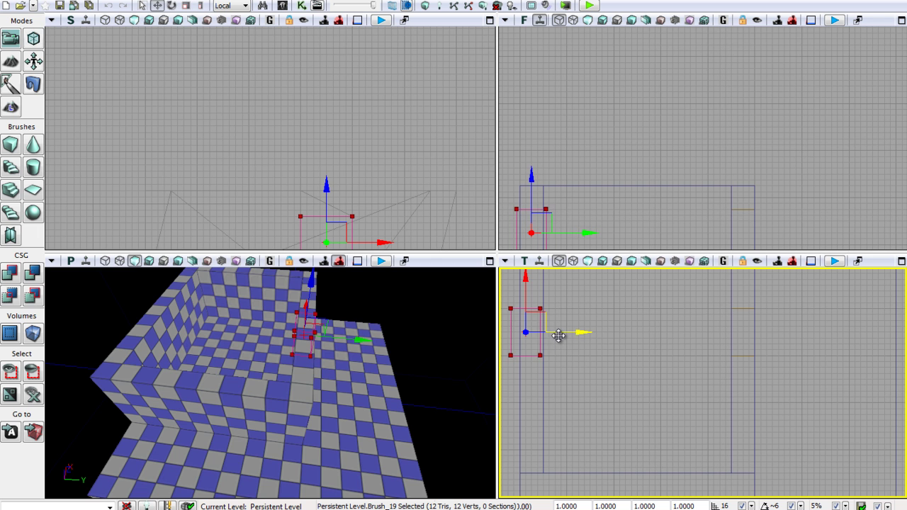
Intersect and subtract the brush to cut the left window, then orbit to inspect
{"action": "left_click", "coordinate": [8, 297]}
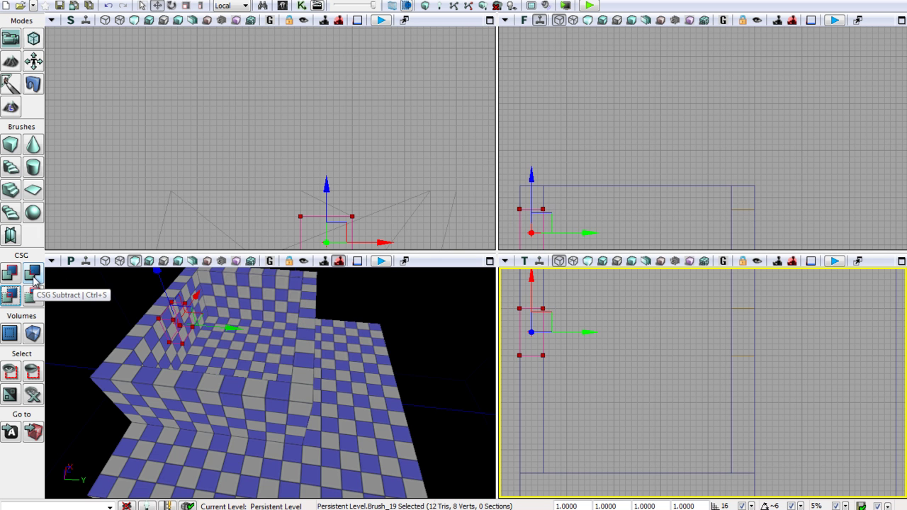
{"action": "left_click", "coordinate": [34, 280]}
{"action": "left_click", "coordinate": [416, 332]}
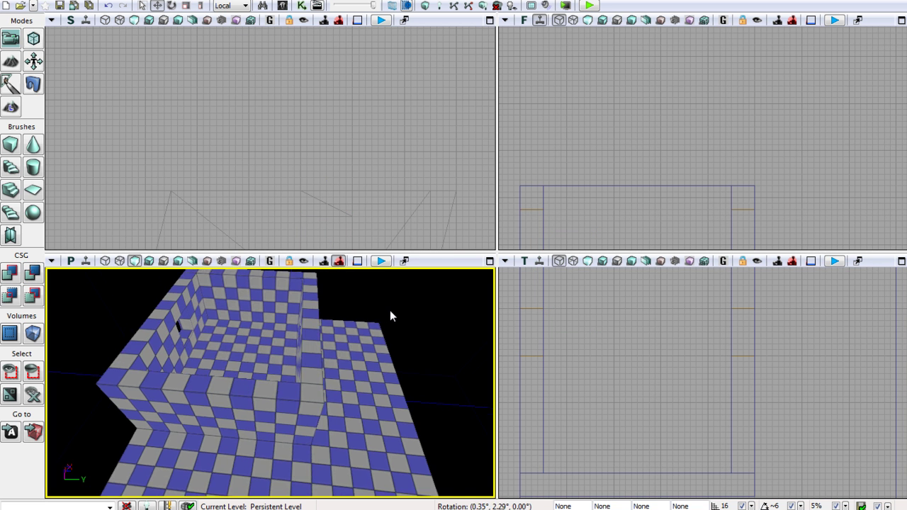
{"action": "mouse_move", "coordinate": [389, 310]}
{"action": "left_mouse_down"}
{"action": "mouse_move", "coordinate": [495, 319]}
{"action": "mouse_move", "coordinate": [469, 267]}
{"action": "mouse_move", "coordinate": [474, 381]}
{"action": "mouse_move", "coordinate": [459, 328]}
{"action": "mouse_move", "coordinate": [446, 319]}
{"action": "mouse_move", "coordinate": [487, 287]}
{"action": "mouse_move", "coordinate": [469, 367]}
{"action": "mouse_move", "coordinate": [240, 446]}
{"action": "mouse_move", "coordinate": [107, 438]}
{"action": "mouse_move", "coordinate": [134, 311]}
{"action": "mouse_move", "coordinate": [122, 407]}
{"action": "mouse_move", "coordinate": [78, 445]}
{"action": "mouse_move", "coordinate": [97, 441]}
{"action": "left_mouse_up"}
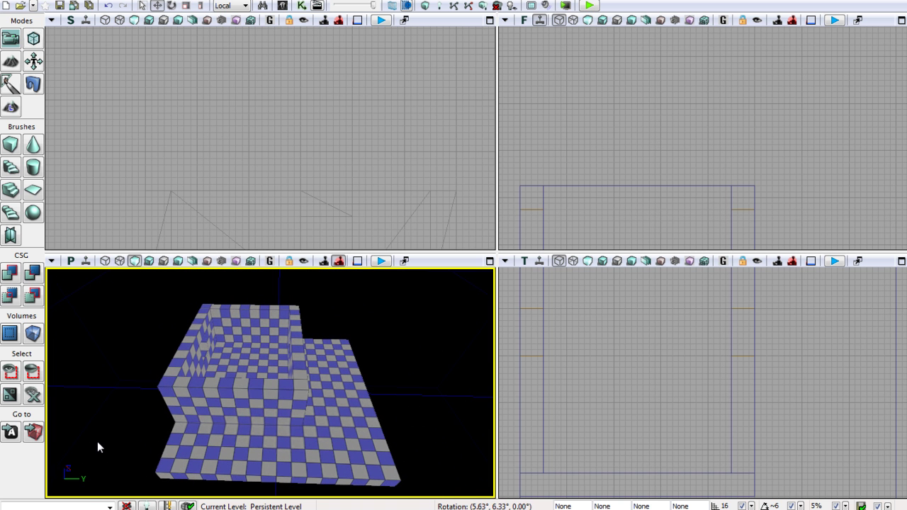
Rebuild the cube brush at X 64, Y 128, Z 224 and close Brush Builder
{"action": "right_click", "coordinate": [15, 153]}
{"action": "left_click", "coordinate": [495, 193]}
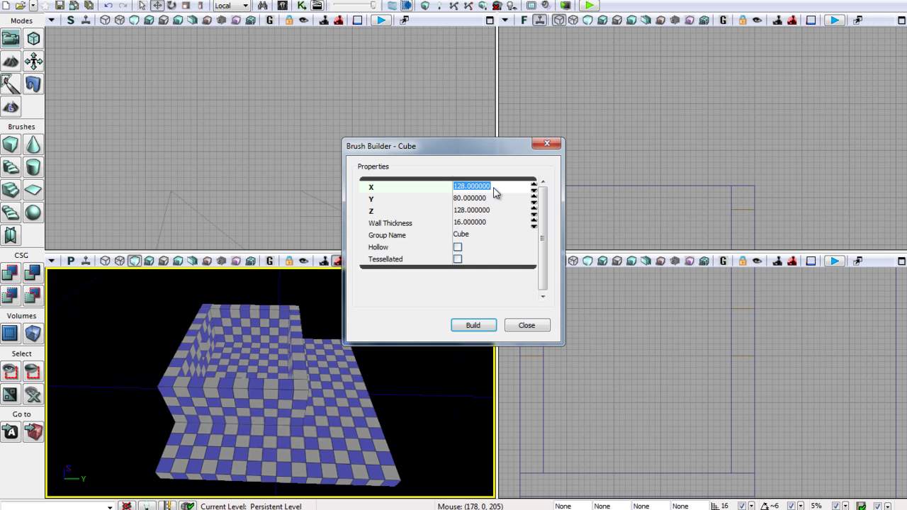
{"action": "type", "text": "64"}
{"action": "left_click", "coordinate": [488, 199]}
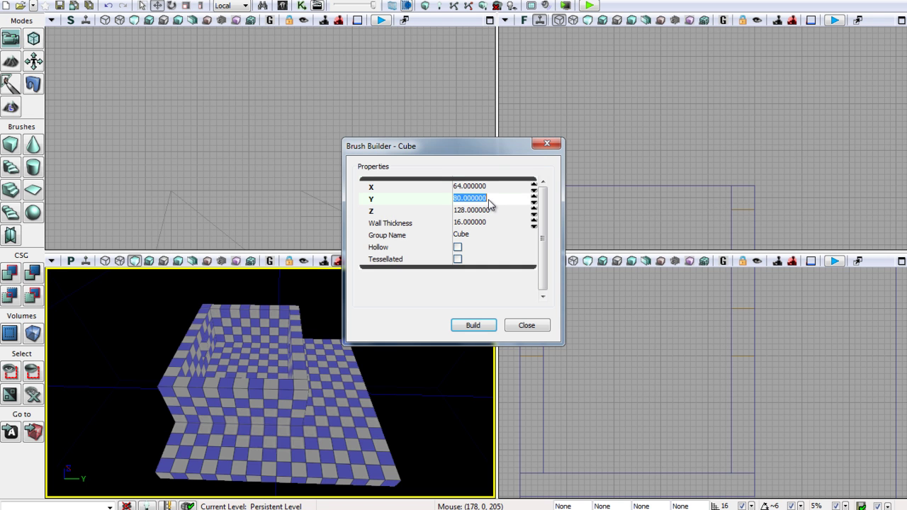
{"action": "type", "text": "128"}
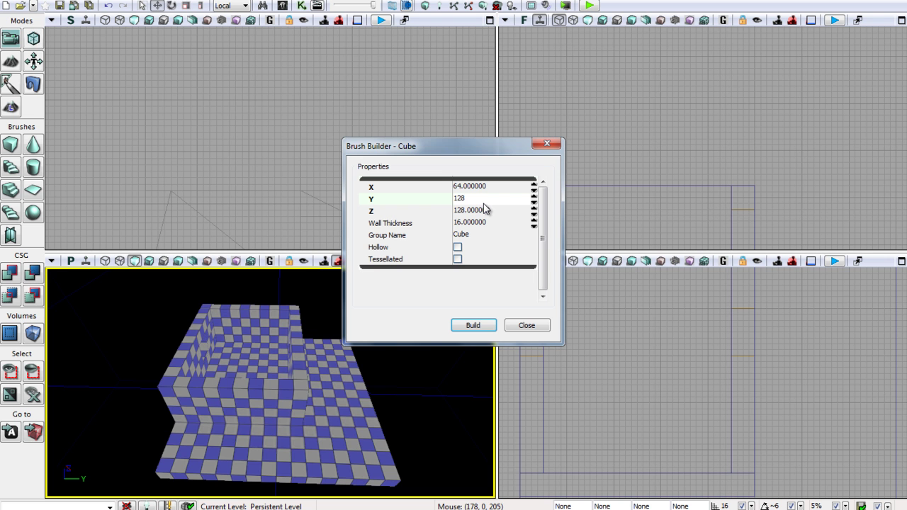
{"action": "left_click", "coordinate": [492, 212]}
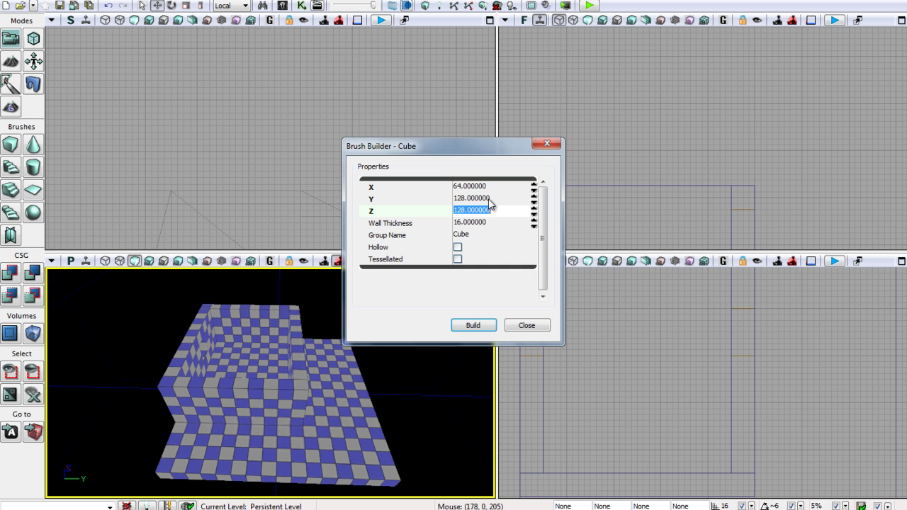
{"action": "type", "text": "224"}
{"action": "left_click", "coordinate": [484, 325]}
{"action": "left_click", "coordinate": [516, 325]}
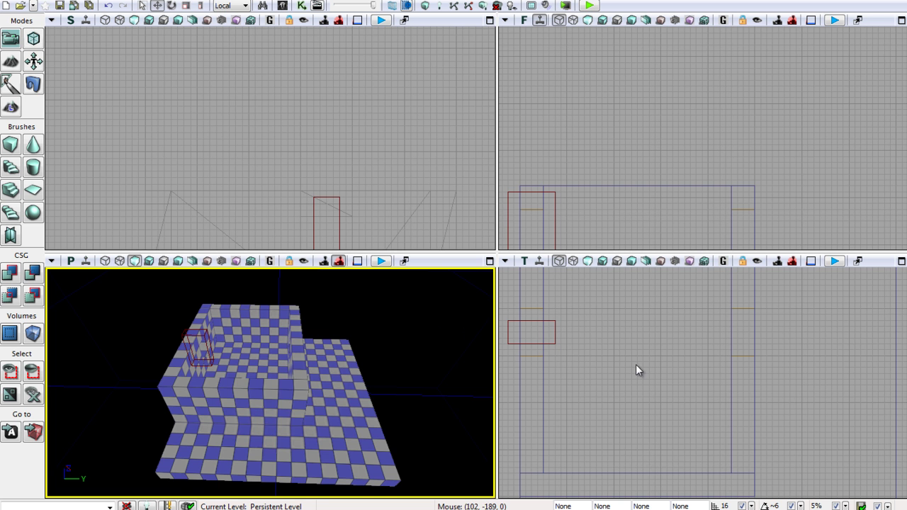
Move the builder brush onto the centre of the house's front wall in Top view
{"action": "left_click", "coordinate": [583, 348]}
{"action": "scroll", "coordinate": [586, 347], "scroll_direction": "down", "scroll_amount": 1}
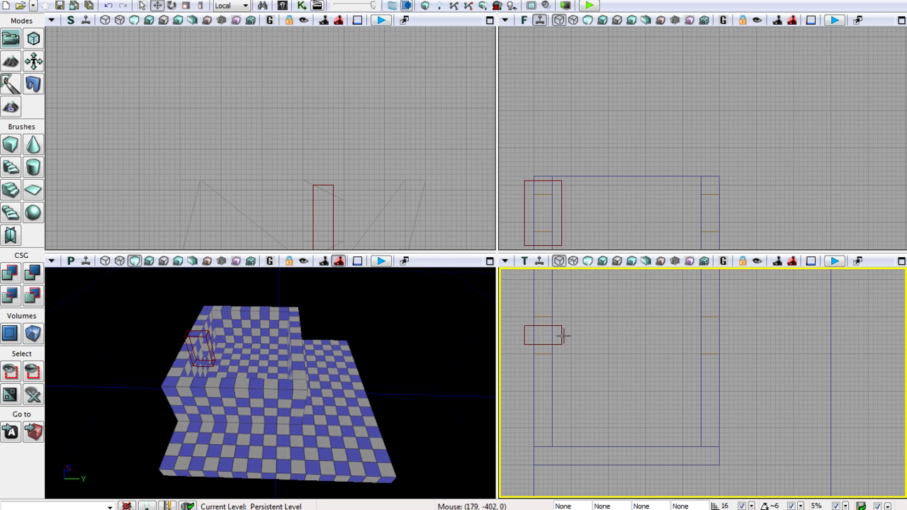
{"action": "left_click", "coordinate": [560, 334]}
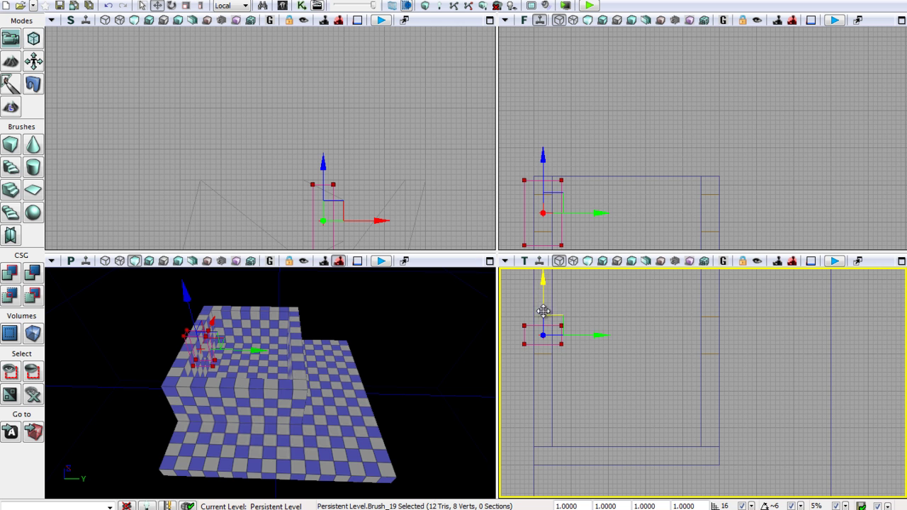
{"action": "left_click_drag", "start_coordinate": [583, 334], "coordinate": [660, 334]}
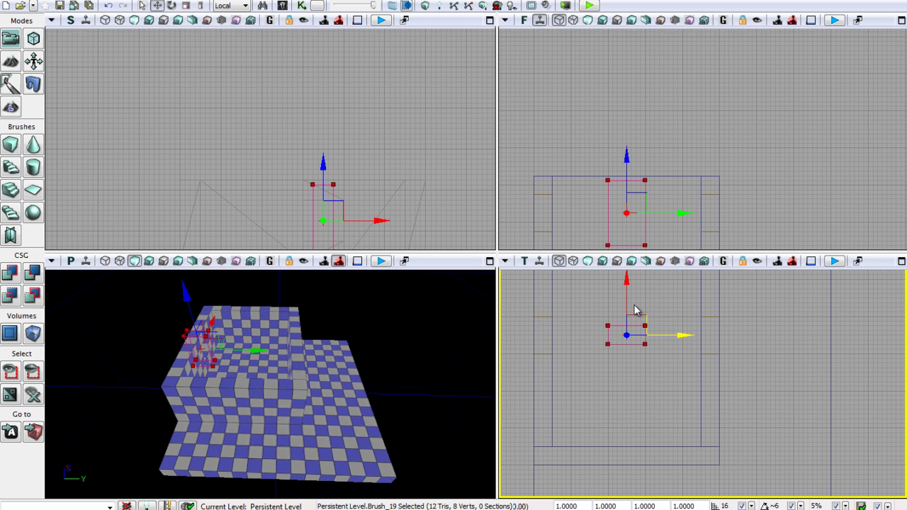
{"action": "left_click_drag", "start_coordinate": [631, 300], "coordinate": [632, 435]}
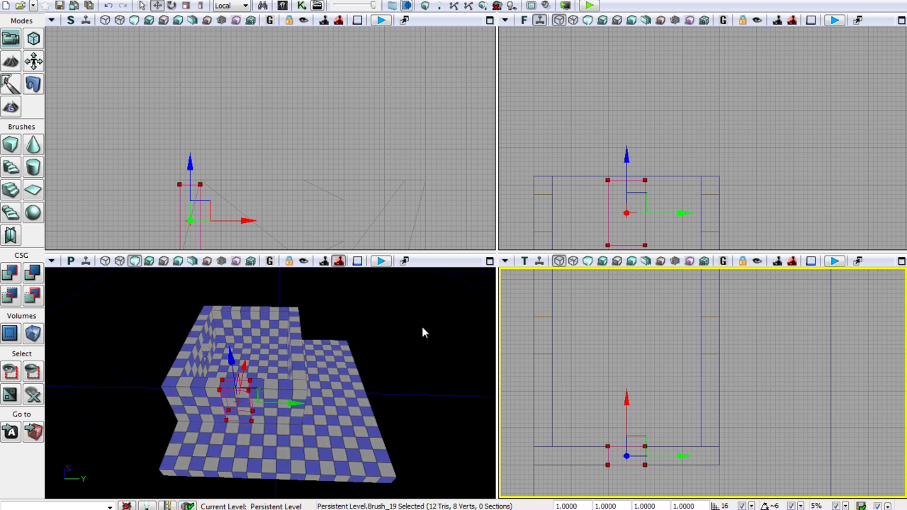
{"action": "left_click_drag", "start_coordinate": [416, 355], "coordinate": [369, 389]}
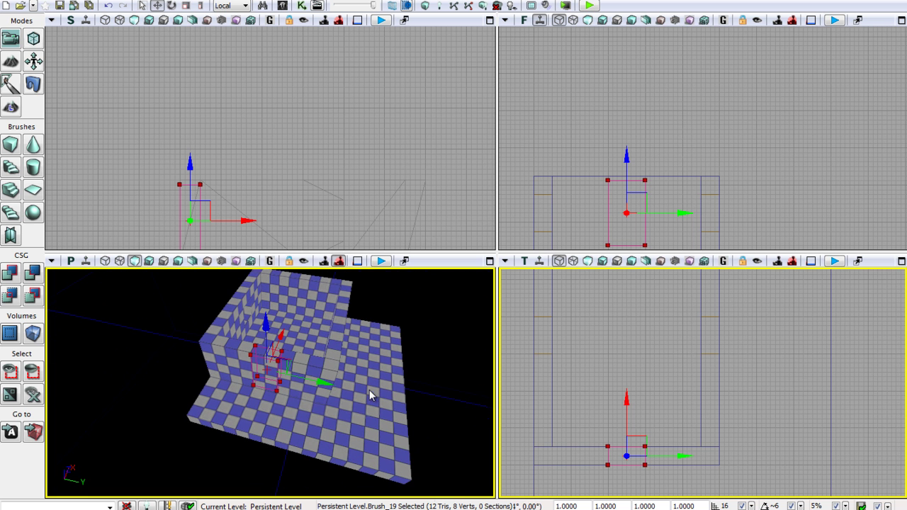
Lower the brush to floor level in Front view and CSG-subtract it to cut the doorway
{"action": "right_click", "coordinate": [437, 333]}
{"action": "left_click", "coordinate": [417, 332]}
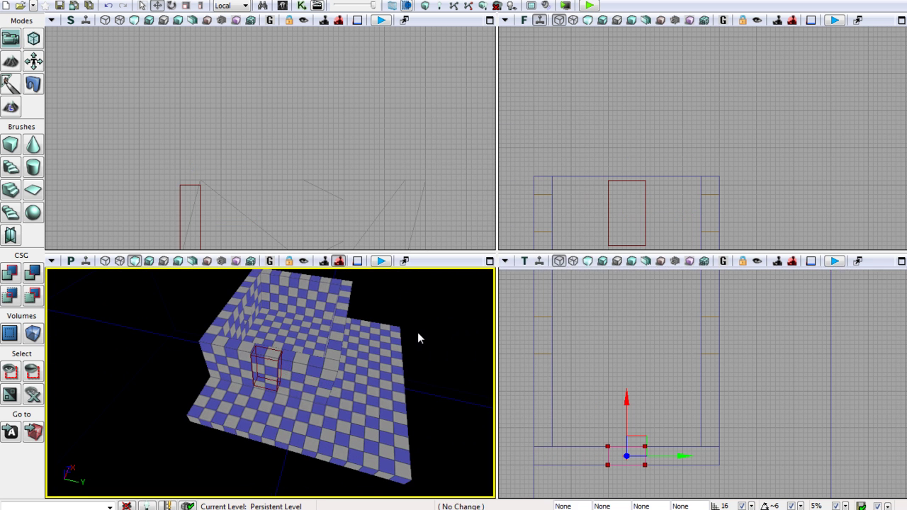
{"action": "scroll", "coordinate": [418, 332], "scroll_direction": "up", "scroll_amount": 3}
{"action": "mouse_move", "coordinate": [413, 332]}
{"action": "right_mouse_down"}
{"action": "mouse_move", "coordinate": [457, 267]}
{"action": "mouse_move", "coordinate": [475, 285]}
{"action": "mouse_move", "coordinate": [485, 384]}
{"action": "mouse_move", "coordinate": [479, 367]}
{"action": "right_mouse_up"}
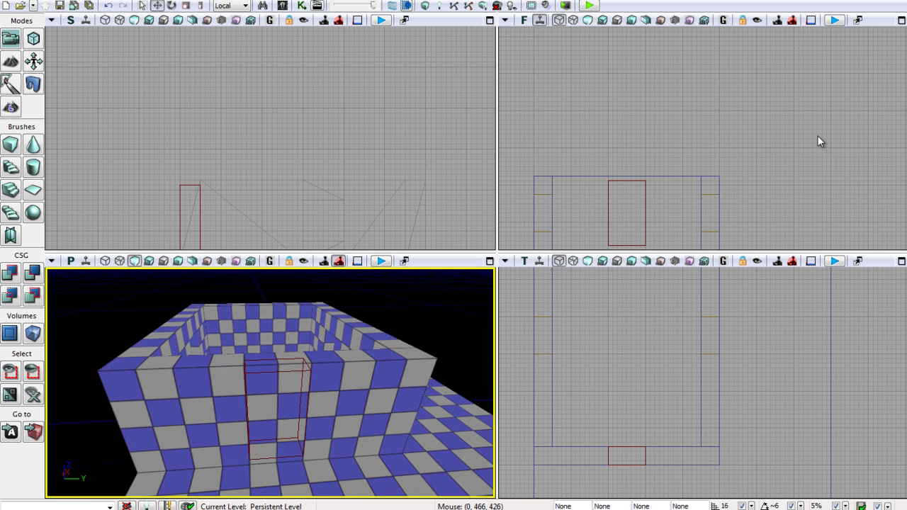
{"action": "mouse_move", "coordinate": [753, 200]}
{"action": "left_mouse_down"}
{"action": "mouse_move", "coordinate": [856, 125]}
{"action": "mouse_move", "coordinate": [855, 148]}
{"action": "left_mouse_up"}
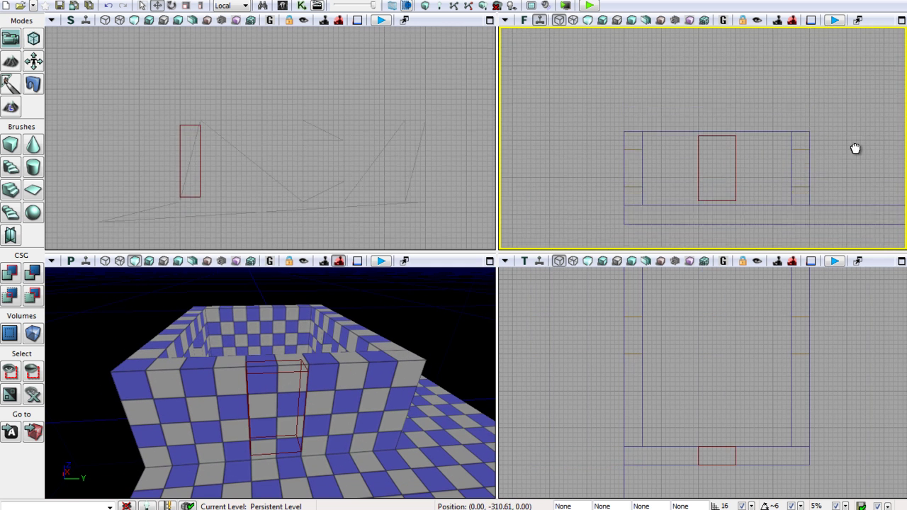
{"action": "left_click", "coordinate": [735, 159]}
{"action": "left_click_drag", "start_coordinate": [716, 128], "coordinate": [715, 133]}
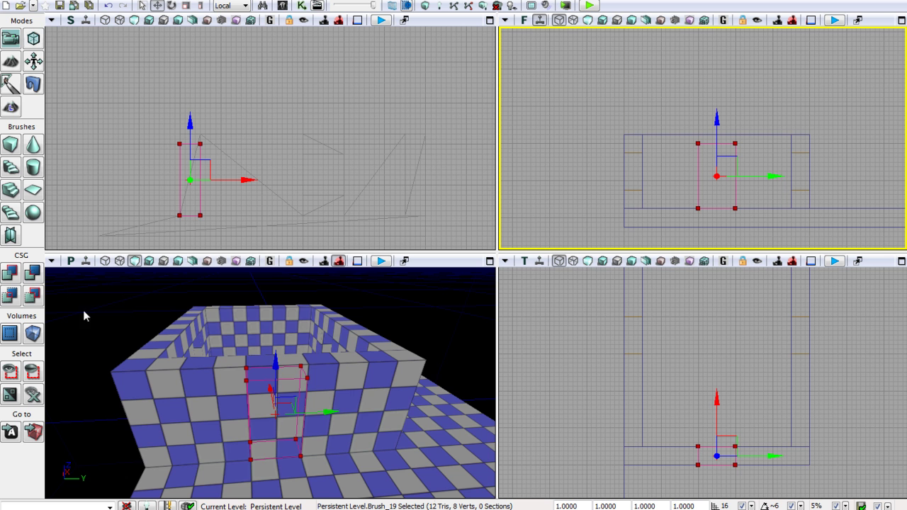
{"action": "left_click", "coordinate": [36, 277]}
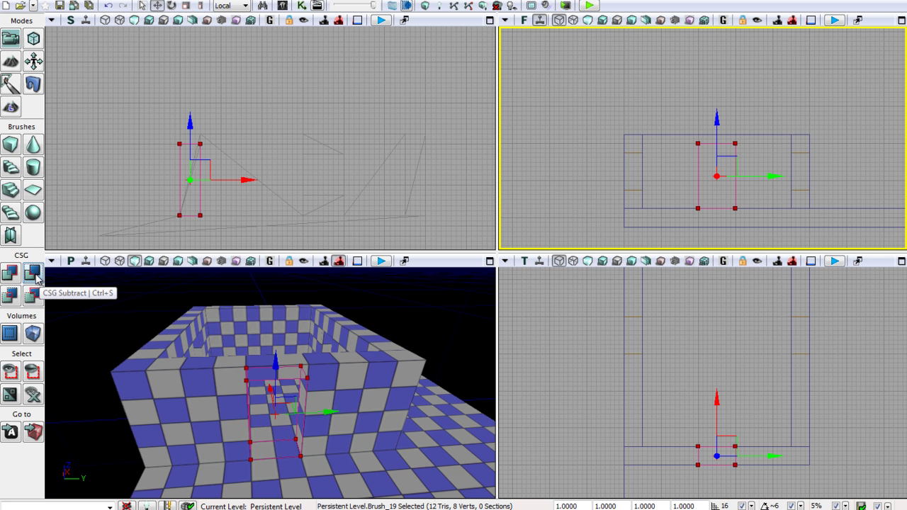
{"action": "left_click", "coordinate": [406, 320]}
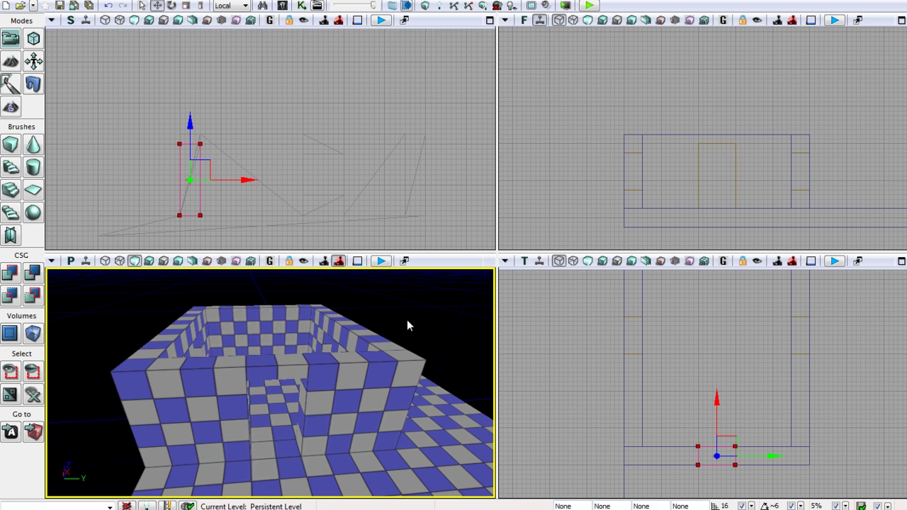
{"action": "mouse_move", "coordinate": [416, 314]}
{"action": "left_mouse_down"}
{"action": "mouse_move", "coordinate": [319, 335]}
{"action": "mouse_move", "coordinate": [495, 312]}
{"action": "mouse_move", "coordinate": [494, 321]}
{"action": "mouse_move", "coordinate": [91, 326]}
{"action": "mouse_move", "coordinate": [157, 317]}
{"action": "mouse_move", "coordinate": [99, 340]}
{"action": "mouse_move", "coordinate": [116, 367]}
{"action": "mouse_move", "coordinate": [107, 364]}
{"action": "mouse_move", "coordinate": [116, 339]}
{"action": "left_mouse_up"}
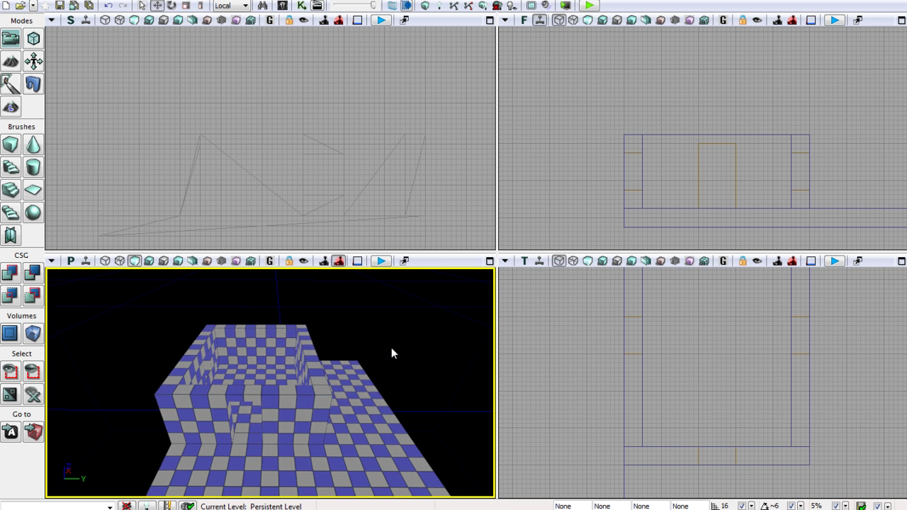
Nudge the perspective camera back to frame the whole room and floor slab
{"action": "left_click_drag", "start_coordinate": [391, 348], "coordinate": [393, 346]}
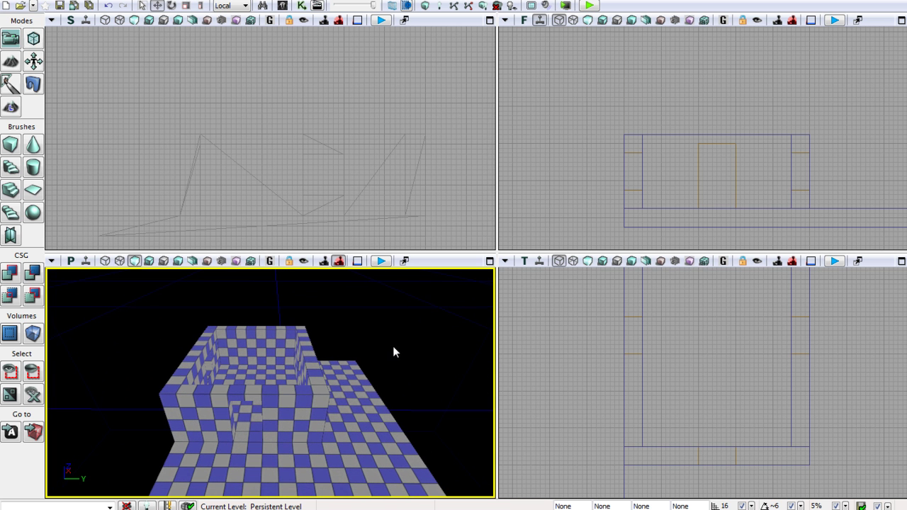
Add a point light from the floor's right-click Add Actor menu
{"action": "right_click", "coordinate": [266, 371]}
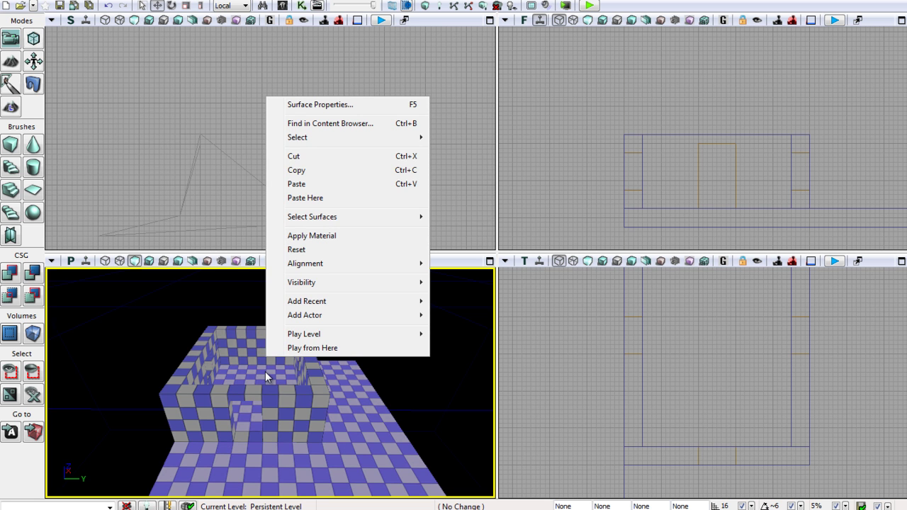
{"action": "mouse_move", "coordinate": [304, 315]}
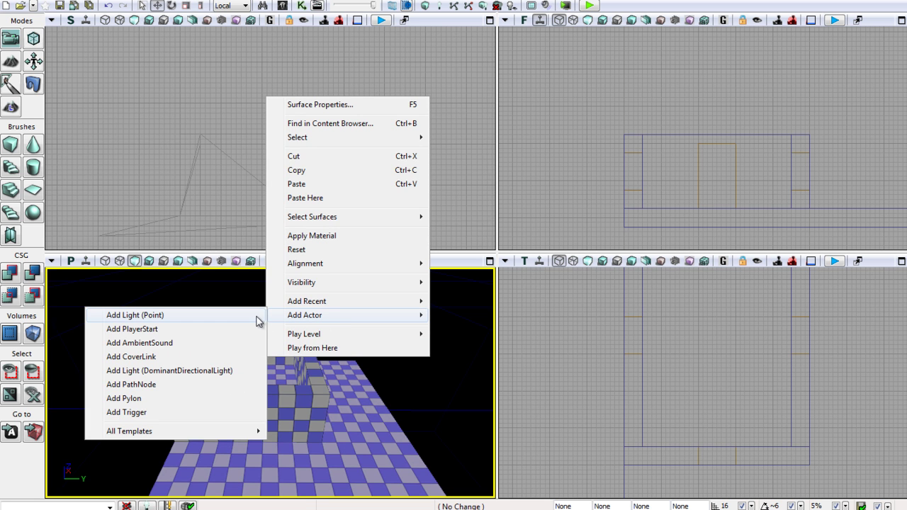
{"action": "left_click", "coordinate": [243, 319]}
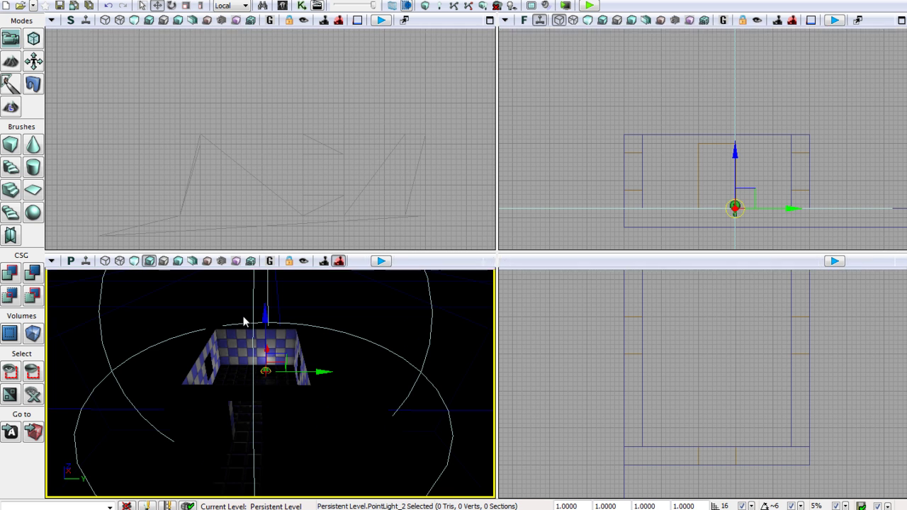
{"action": "scroll", "coordinate": [378, 384], "scroll_direction": "down", "scroll_amount": 1}
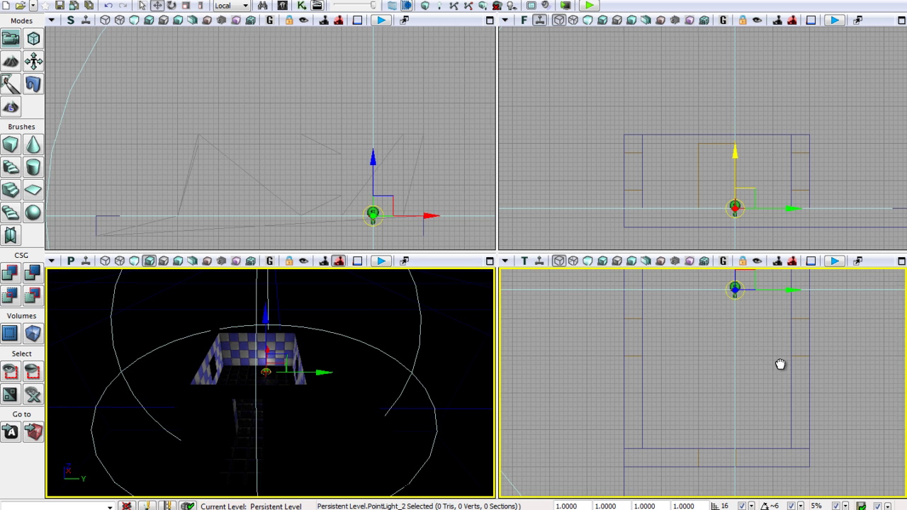
{"action": "scroll", "coordinate": [781, 369], "scroll_direction": "down", "scroll_amount": 2}
{"action": "scroll", "coordinate": [782, 376], "scroll_direction": "down", "scroll_amount": 3}
{"action": "left_click_drag", "start_coordinate": [788, 382], "coordinate": [800, 395]}
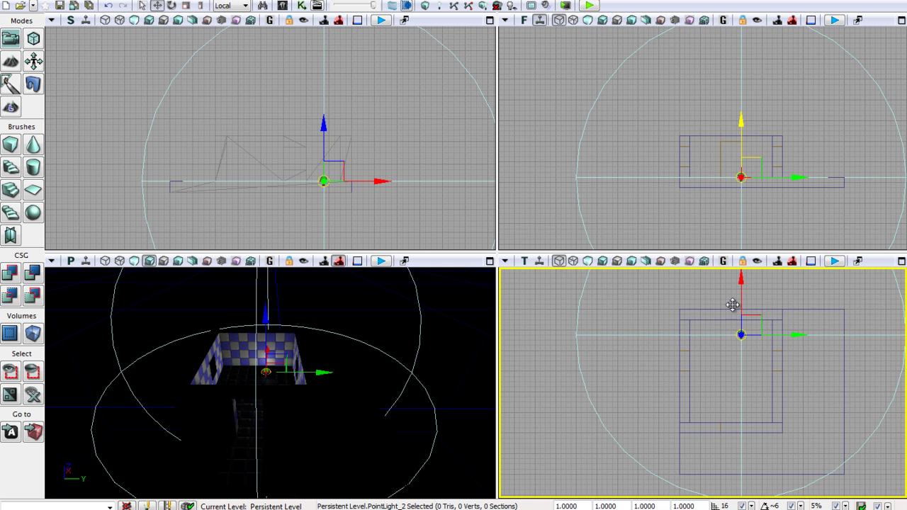
Centre the light in the room, raise it above the floor, and shrink its radius
{"action": "mouse_move", "coordinate": [750, 313]}
{"action": "left_mouse_down"}
{"action": "mouse_move", "coordinate": [750, 352]}
{"action": "mouse_move", "coordinate": [774, 371]}
{"action": "left_mouse_up"}
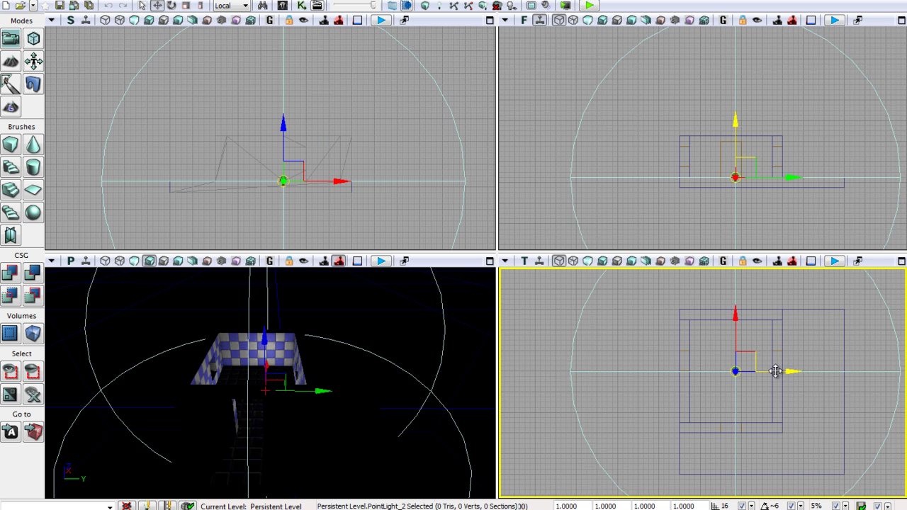
{"action": "left_click_drag", "start_coordinate": [731, 150], "coordinate": [730, 111]}
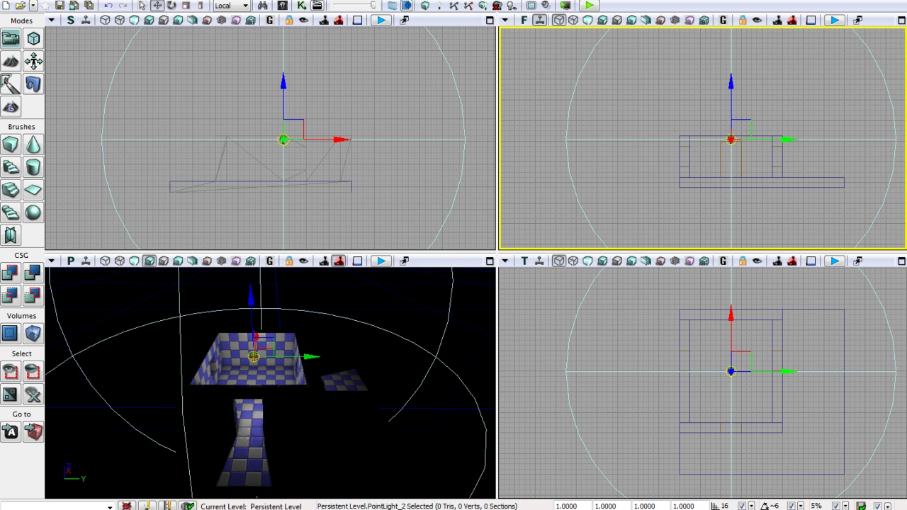
{"action": "left_click", "coordinate": [187, 6]}
{"action": "left_click_drag", "start_coordinate": [732, 95], "coordinate": [731, 86]}
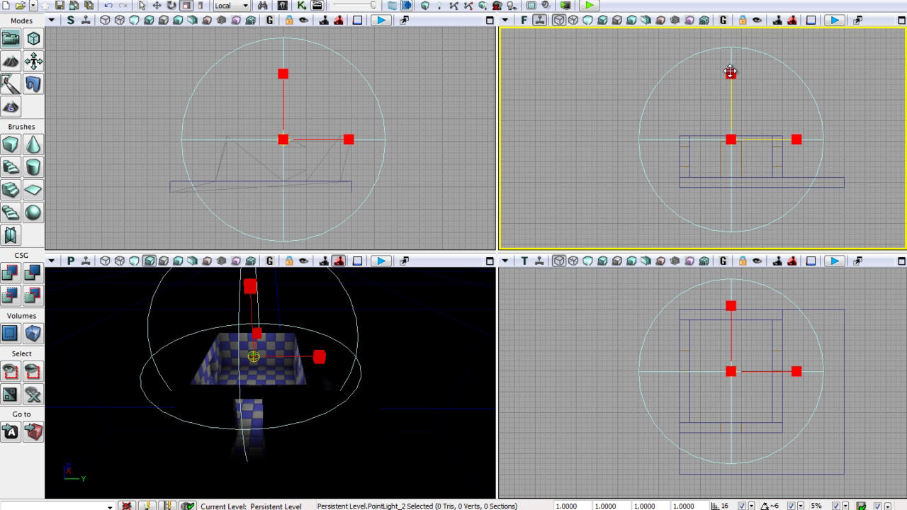
Drag a copy of the light past the wall onto the floor slab beside the house
{"action": "left_click", "coordinate": [157, 6]}
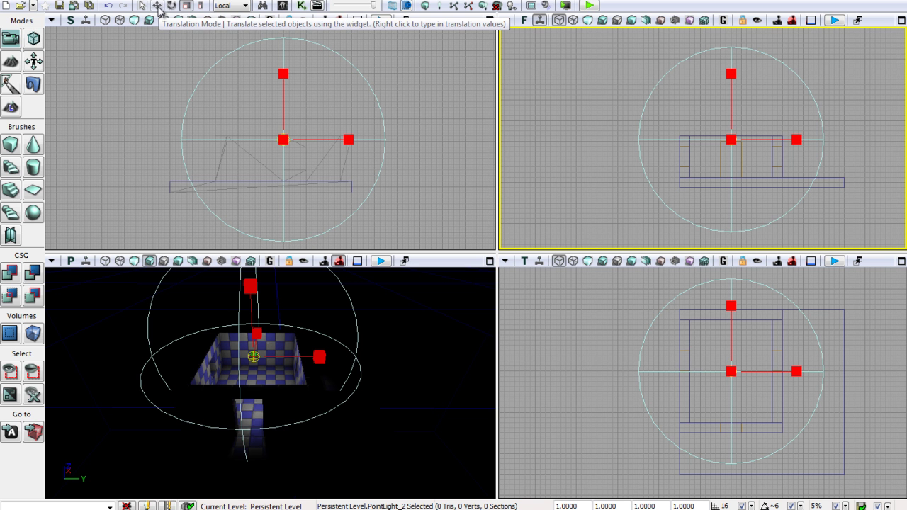
{"action": "scroll", "coordinate": [797, 179], "scroll_direction": "down", "scroll_amount": 1}
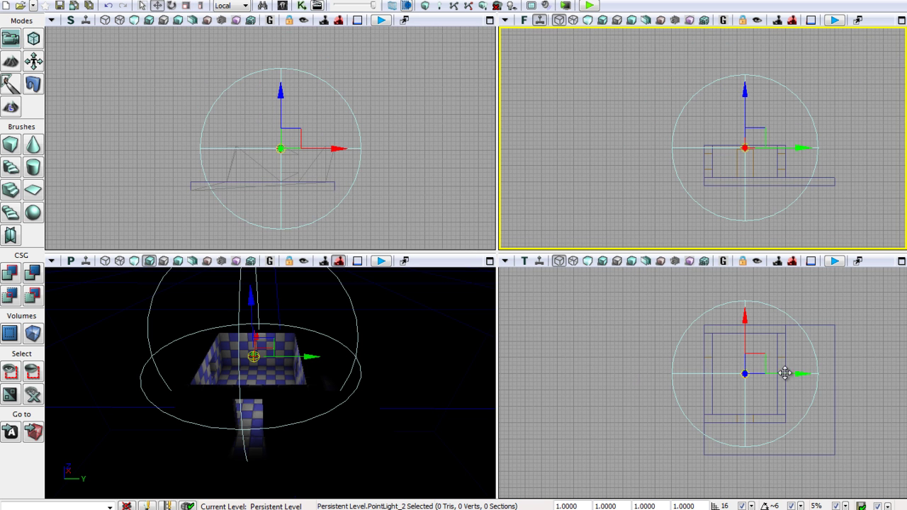
{"action": "left_click_drag", "start_coordinate": [789, 374], "coordinate": [845, 374]}
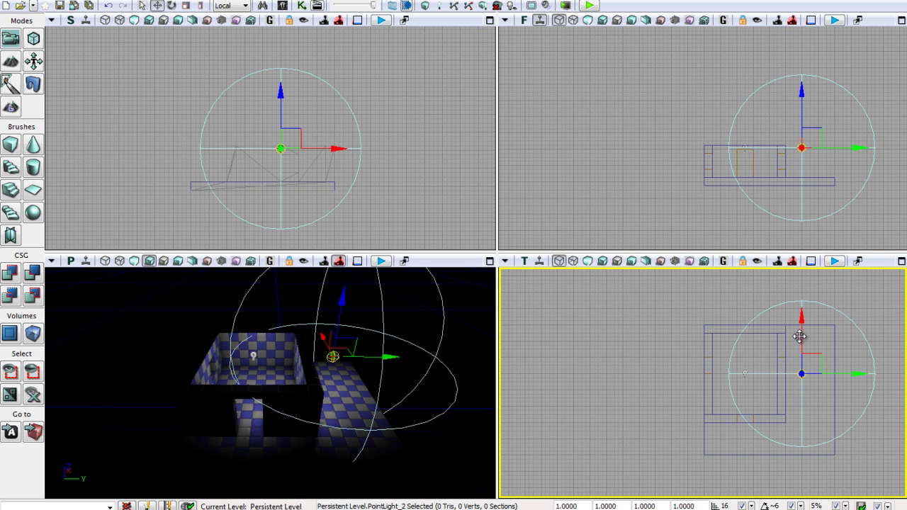
{"action": "left_click_drag", "start_coordinate": [803, 342], "coordinate": [803, 376]}
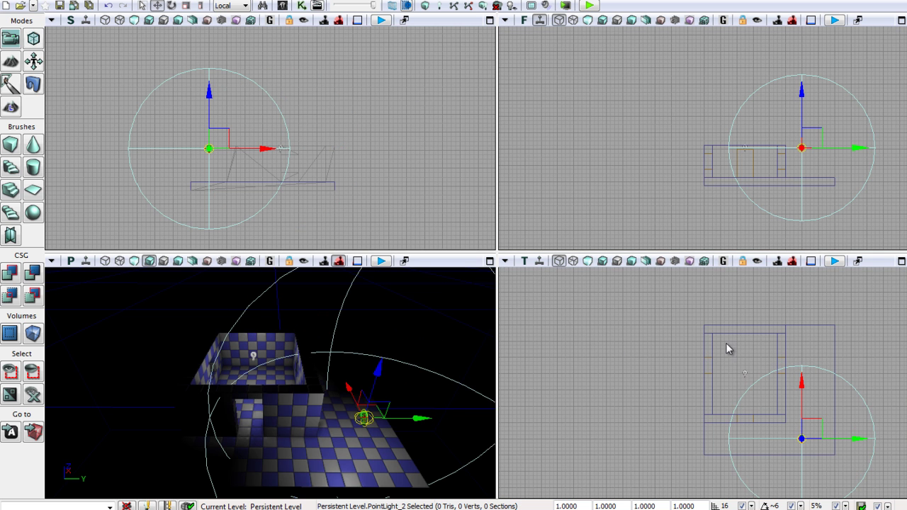
Enlarge the outdoor light's radius and raise it higher in the Front view
{"action": "left_click", "coordinate": [186, 6]}
{"action": "left_click_drag", "start_coordinate": [803, 371], "coordinate": [801, 331]}
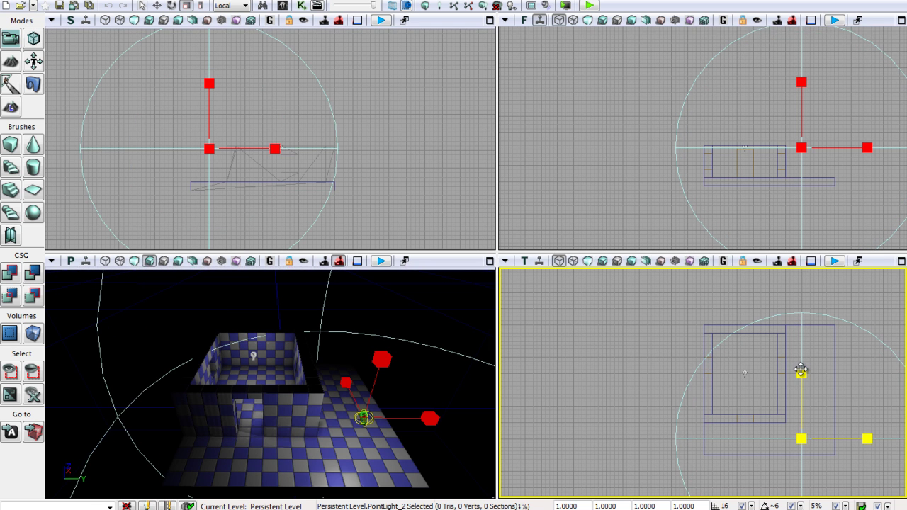
{"action": "left_click_drag", "start_coordinate": [801, 331], "coordinate": [801, 389]}
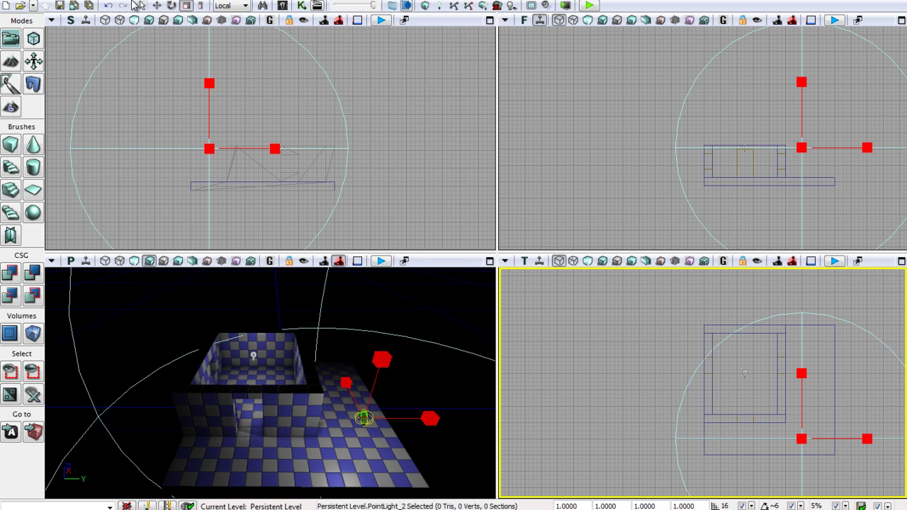
{"action": "left_click", "coordinate": [157, 5]}
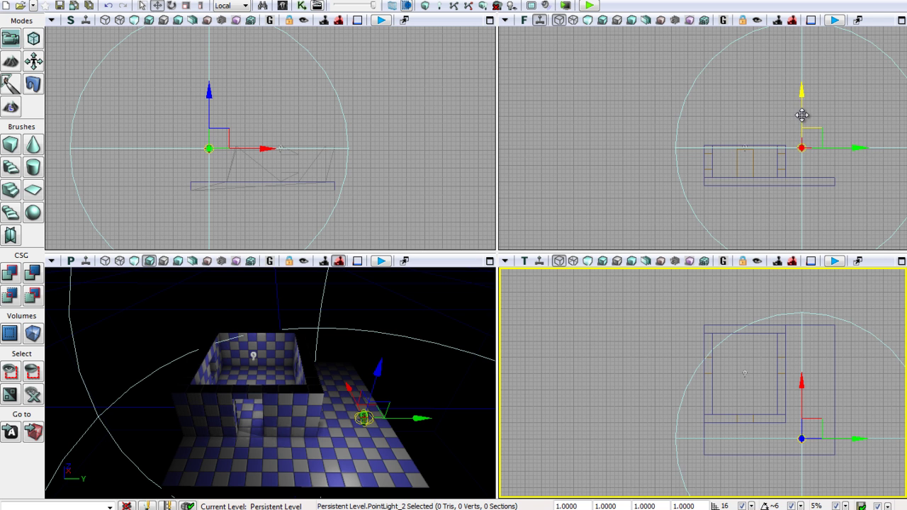
{"action": "left_click_drag", "start_coordinate": [801, 115], "coordinate": [803, 98]}
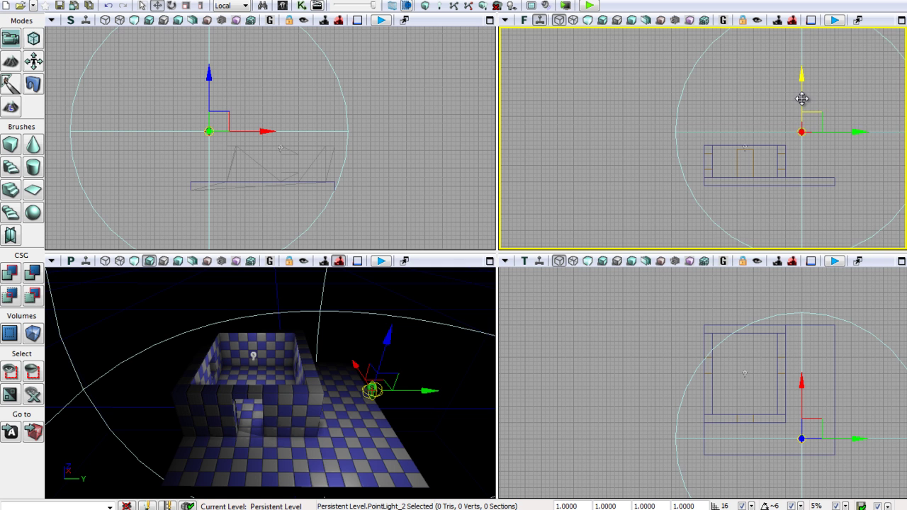
{"action": "left_click_drag", "start_coordinate": [801, 100], "coordinate": [799, 82]}
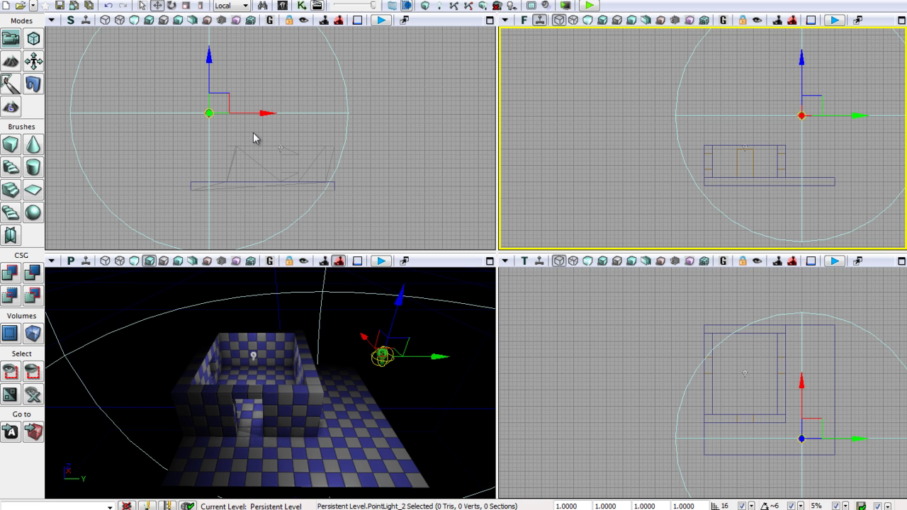
{"action": "left_click", "coordinate": [400, 161]}
{"action": "mouse_move", "coordinate": [348, 372]}
{"action": "left_mouse_down"}
{"action": "mouse_move", "coordinate": [290, 395]}
{"action": "mouse_move", "coordinate": [149, 391]}
{"action": "mouse_move", "coordinate": [348, 375]}
{"action": "left_mouse_up"}
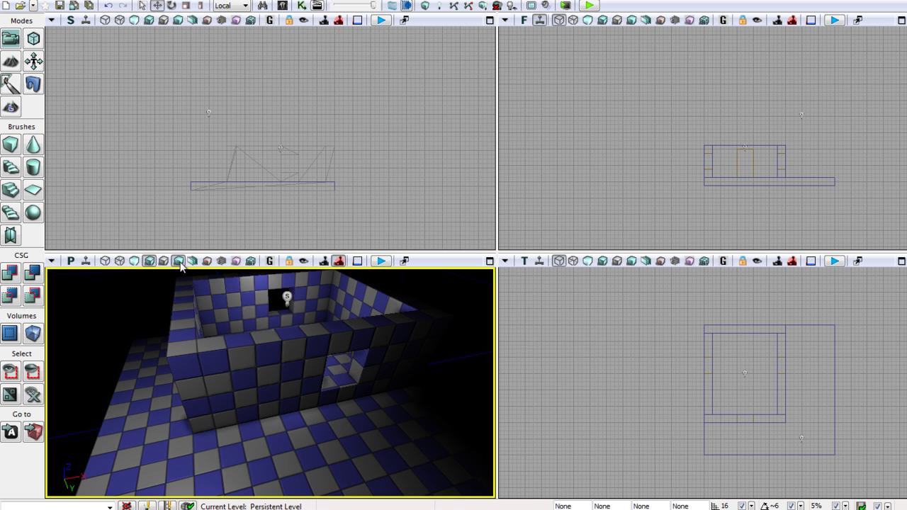
{"action": "left_click", "coordinate": [180, 263]}
{"action": "mouse_move", "coordinate": [350, 403]}
{"action": "right_mouse_down"}
{"action": "mouse_move", "coordinate": [494, 318]}
{"action": "mouse_move", "coordinate": [231, 421]}
{"action": "mouse_move", "coordinate": [296, 380]}
{"action": "mouse_move", "coordinate": [284, 358]}
{"action": "mouse_move", "coordinate": [382, 344]}
{"action": "mouse_move", "coordinate": [463, 352]}
{"action": "right_mouse_up"}
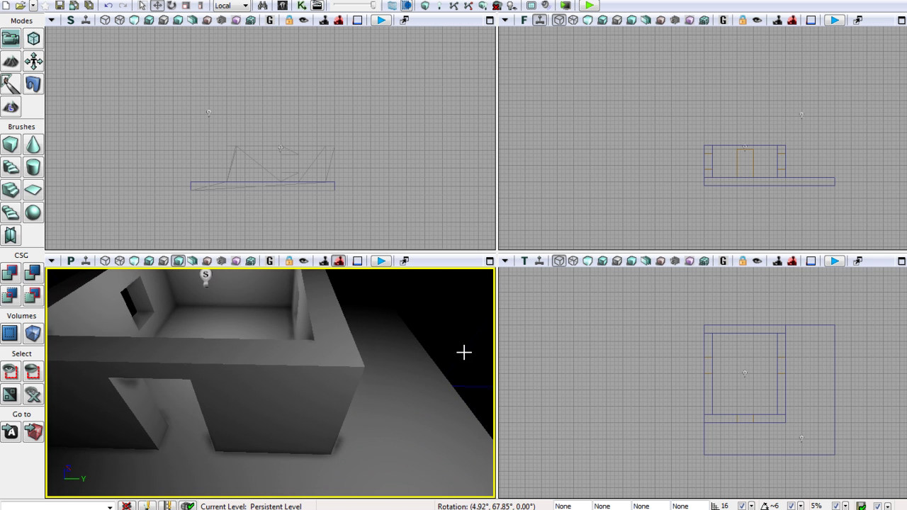
{"action": "left_click", "coordinate": [148, 261]}
{"action": "right_click_drag", "start_coordinate": [158, 330], "coordinate": [265, 354]}
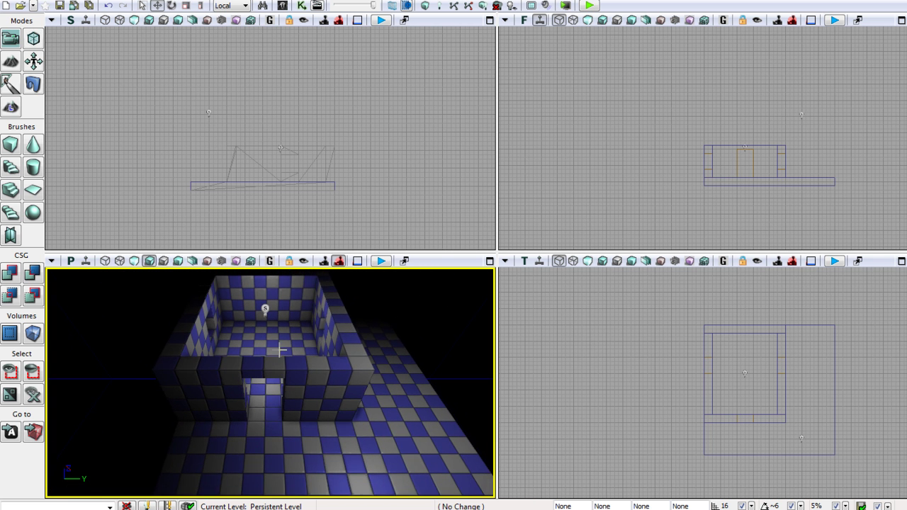
{"action": "right_click", "coordinate": [279, 349]}
{"action": "left_click", "coordinate": [299, 329]}
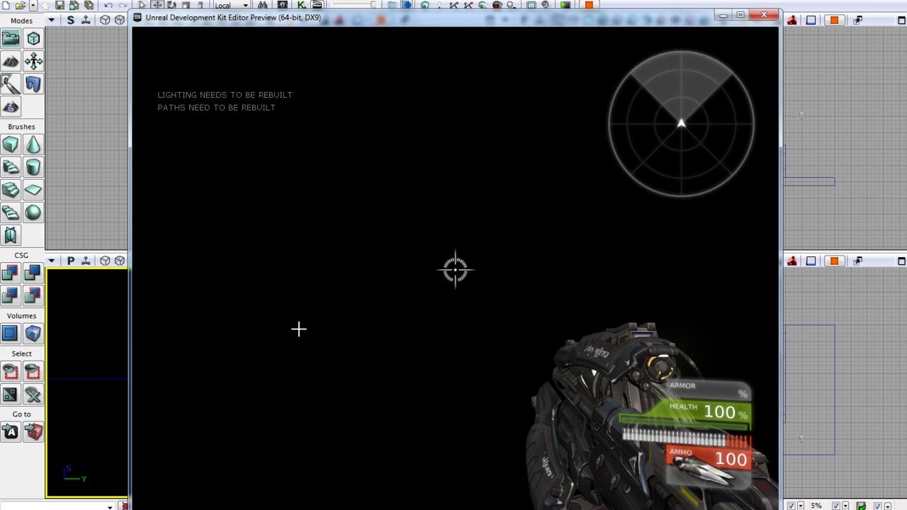
{"action": "key", "text": "Escape"}
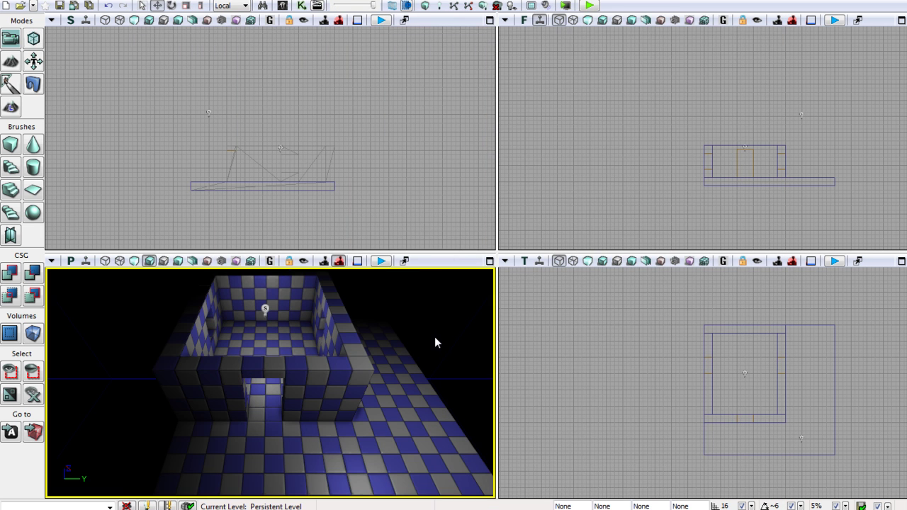
Run Build All and dismiss the Swarm error, lighting failure and map check report
{"action": "left_click", "coordinate": [481, 6]}
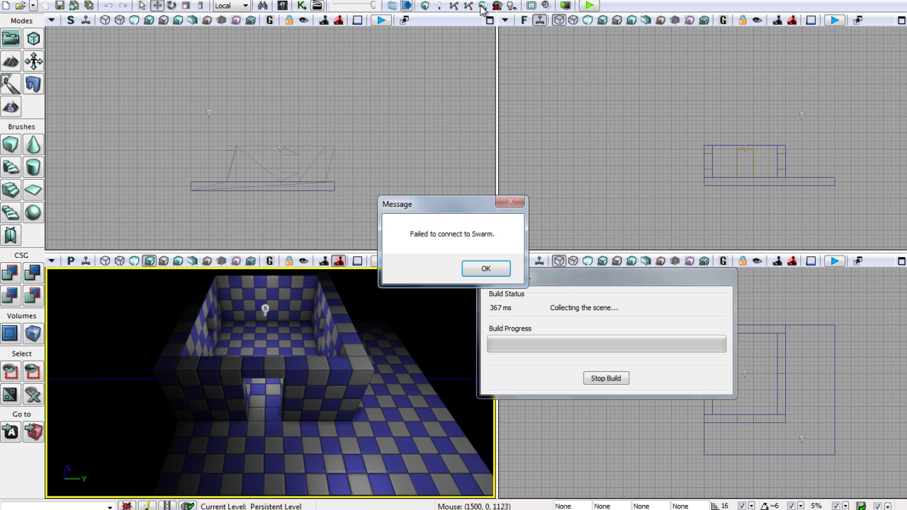
{"action": "left_click", "coordinate": [505, 268]}
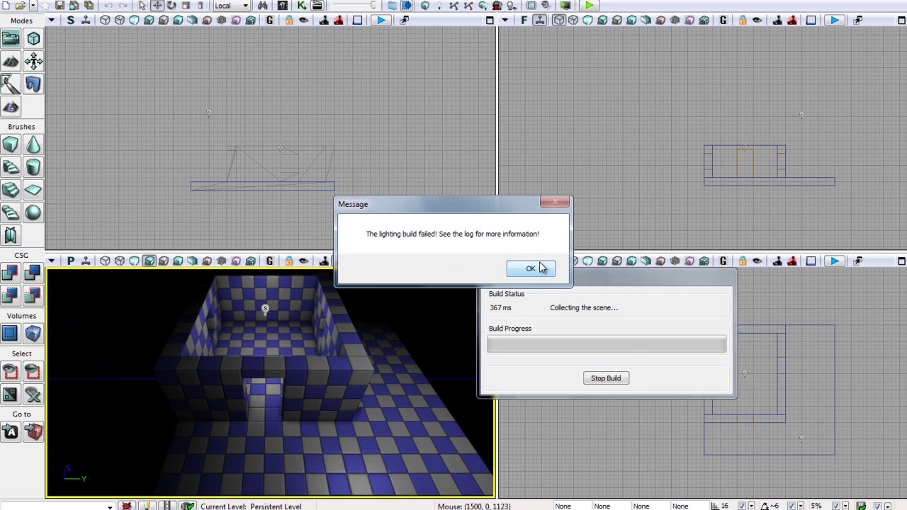
{"action": "left_click", "coordinate": [540, 272]}
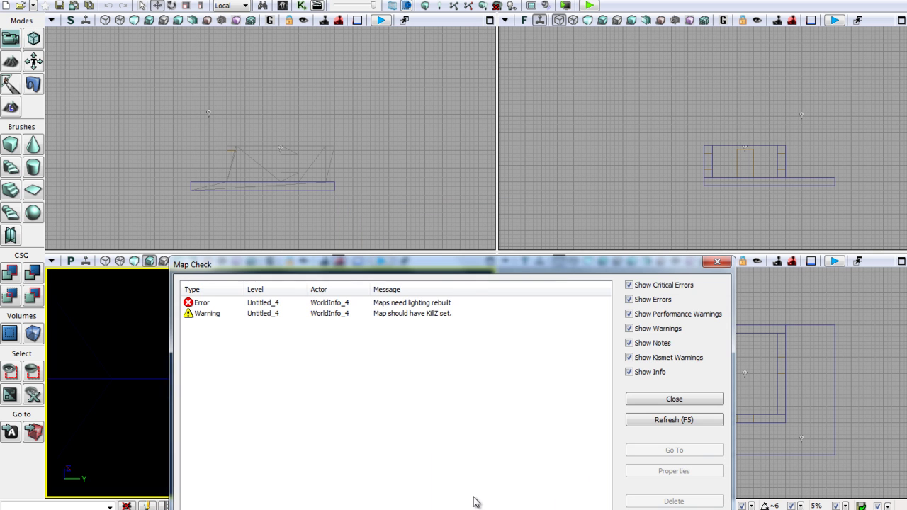
{"action": "left_click", "coordinate": [714, 264]}
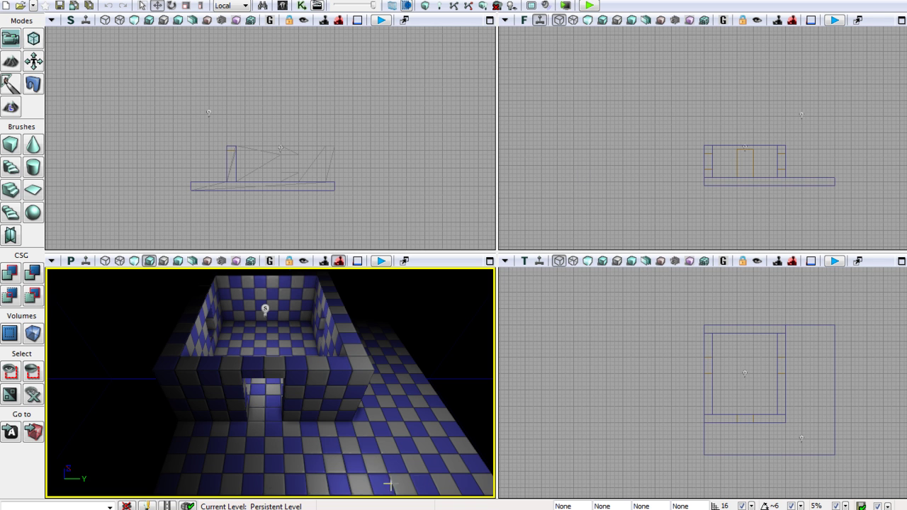
Close the Swarm Agent window and run Build All again, closing the map check
{"action": "right_click", "coordinate": [247, 508]}
{"action": "left_click", "coordinate": [246, 492]}
{"action": "left_click", "coordinate": [481, 8]}
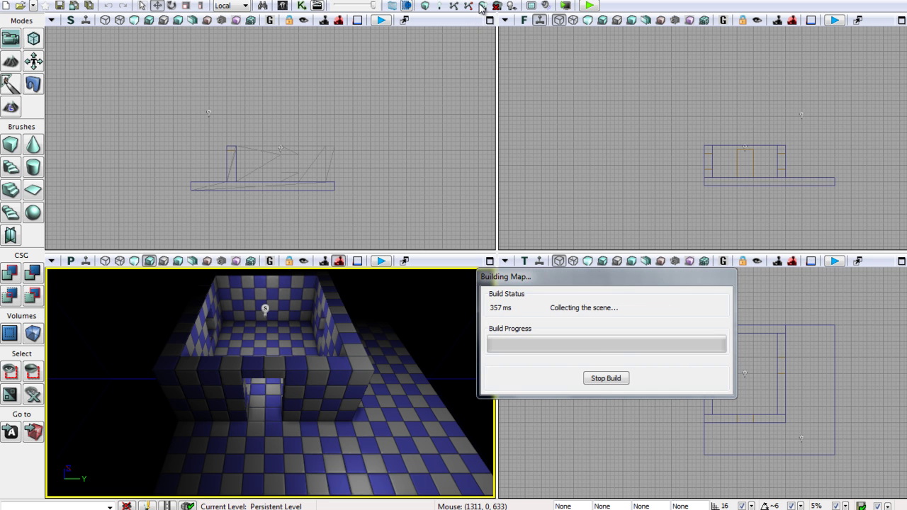
{"action": "left_click", "coordinate": [713, 259]}
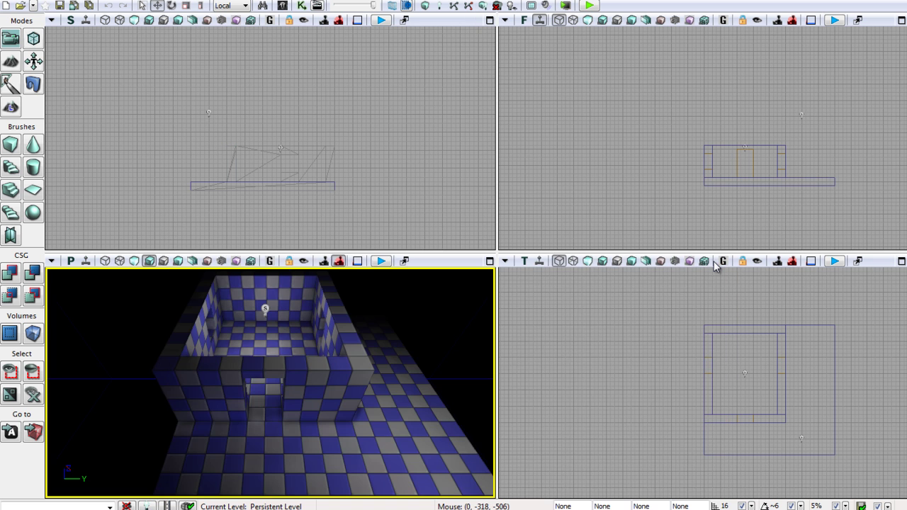
Orbit around the lit room, check the cube brush's size settings, and look across the house
{"action": "mouse_move", "coordinate": [391, 334]}
{"action": "left_mouse_down", "text": "alt"}
{"action": "mouse_move", "coordinate": [407, 328]}
{"action": "mouse_move", "coordinate": [263, 324]}
{"action": "mouse_move", "coordinate": [463, 321]}
{"action": "mouse_move", "coordinate": [411, 327]}
{"action": "left_mouse_up", "text": "alt"}
{"action": "left_click_drag", "start_coordinate": [426, 358], "coordinate": [428, 348], "text": "alt"}
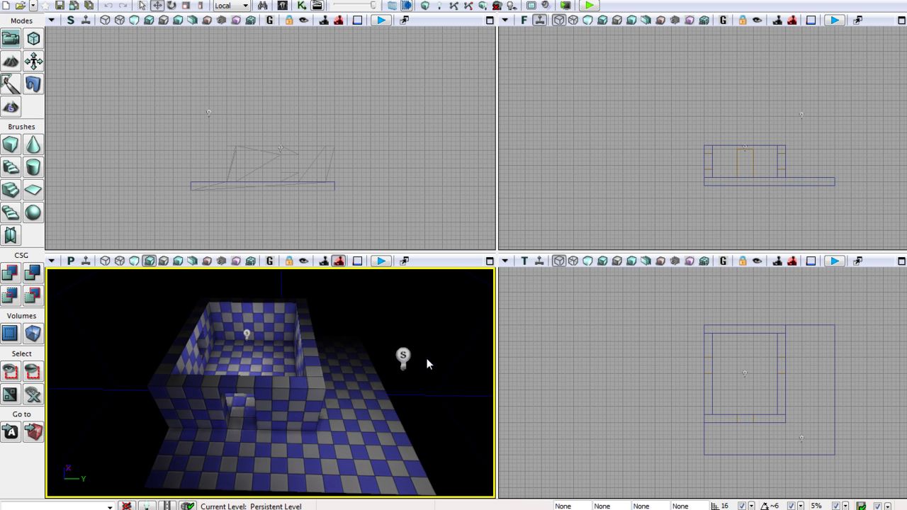
{"action": "mouse_move", "coordinate": [431, 354]}
{"action": "left_mouse_down", "text": "alt"}
{"action": "mouse_move", "coordinate": [472, 330]}
{"action": "mouse_move", "coordinate": [441, 350]}
{"action": "mouse_move", "coordinate": [416, 343]}
{"action": "mouse_move", "coordinate": [427, 355]}
{"action": "left_mouse_up", "text": "alt"}
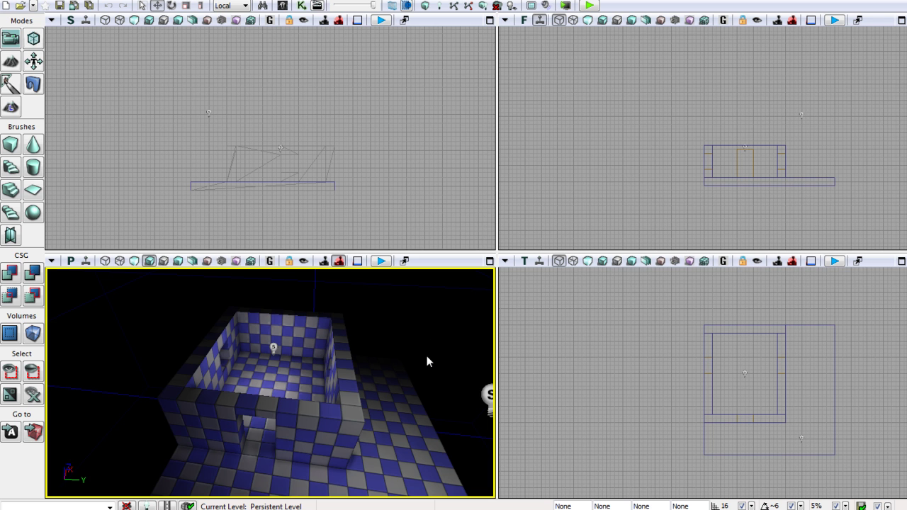
{"action": "right_click", "coordinate": [14, 146]}
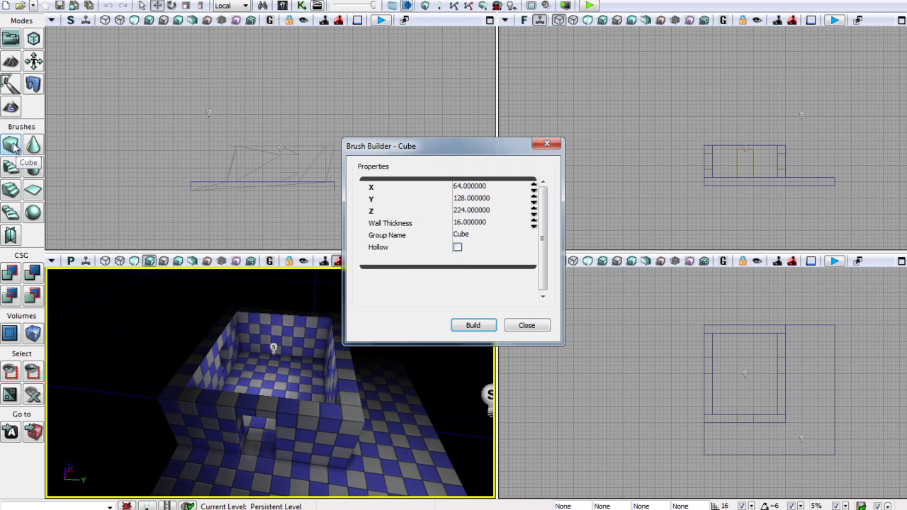
{"action": "left_click", "coordinate": [544, 145]}
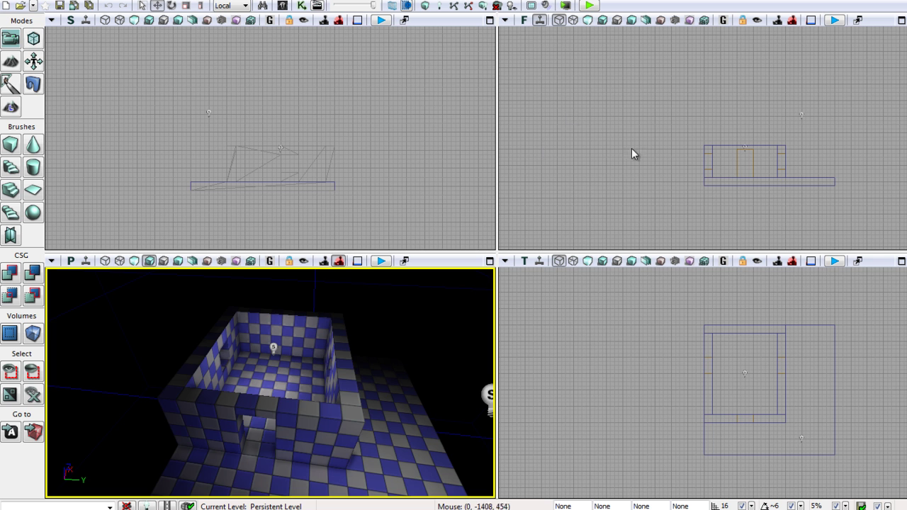
{"action": "mouse_move", "coordinate": [382, 337]}
{"action": "right_mouse_down"}
{"action": "mouse_move", "coordinate": [411, 368]}
{"action": "mouse_move", "coordinate": [415, 269]}
{"action": "mouse_move", "coordinate": [419, 298]}
{"action": "mouse_move", "coordinate": [389, 332]}
{"action": "right_mouse_up"}
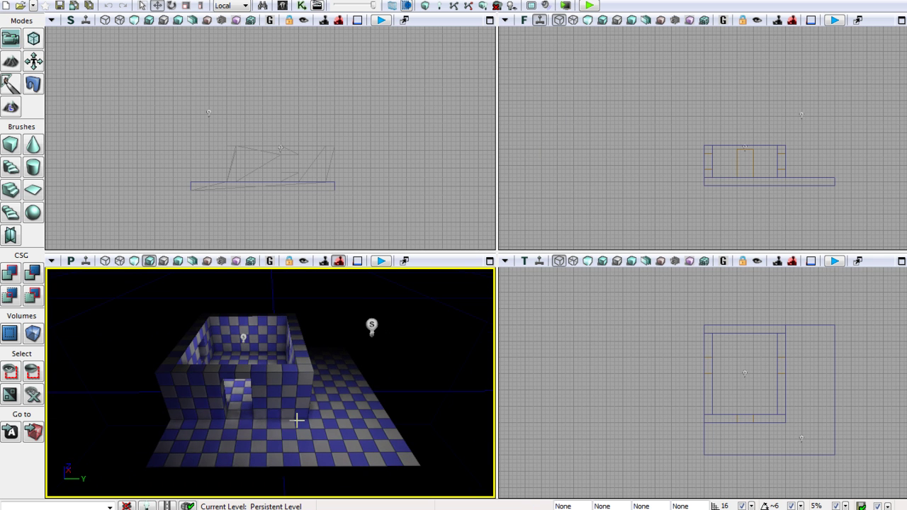
Start Play from Here inside the room and turn toward the doorway
{"action": "right_click", "coordinate": [254, 360]}
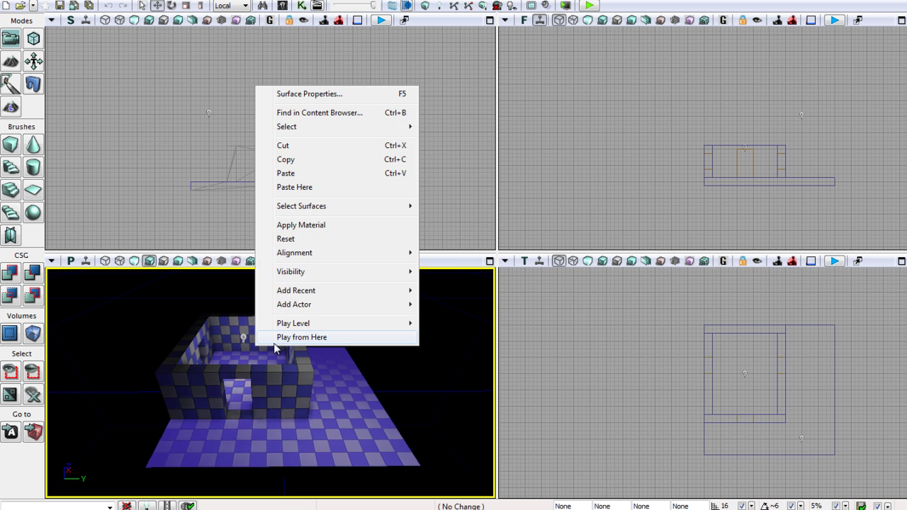
{"action": "left_click", "coordinate": [275, 338]}
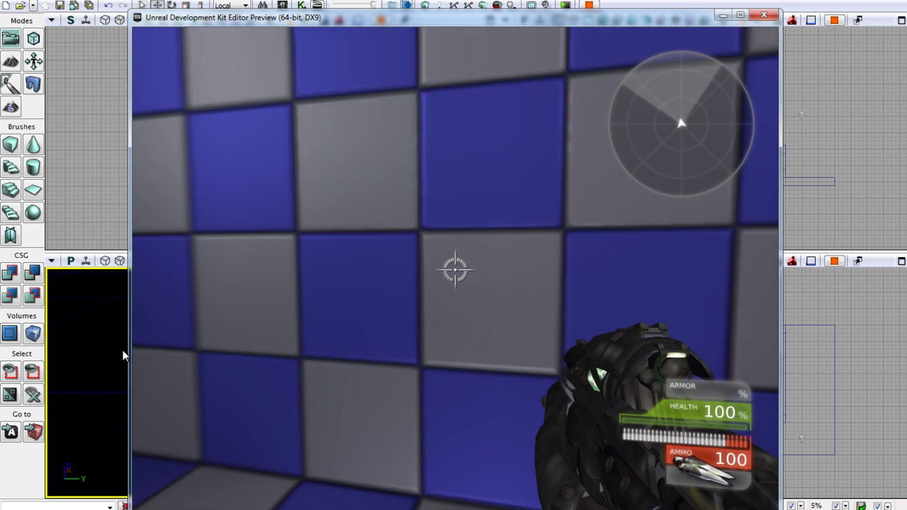
{"action": "key", "text": "s"}
{"action": "key", "text": "Left"}
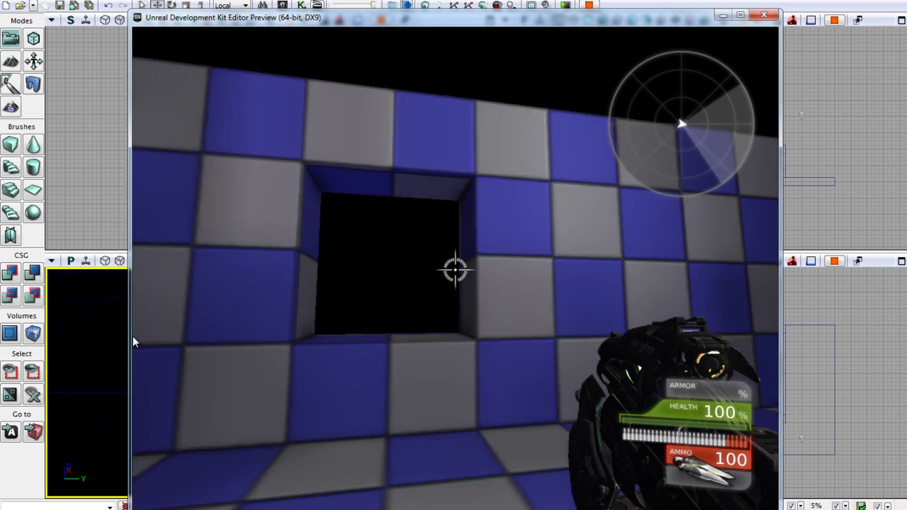
{"action": "key", "text": "s"}
{"action": "key", "text": "s"}
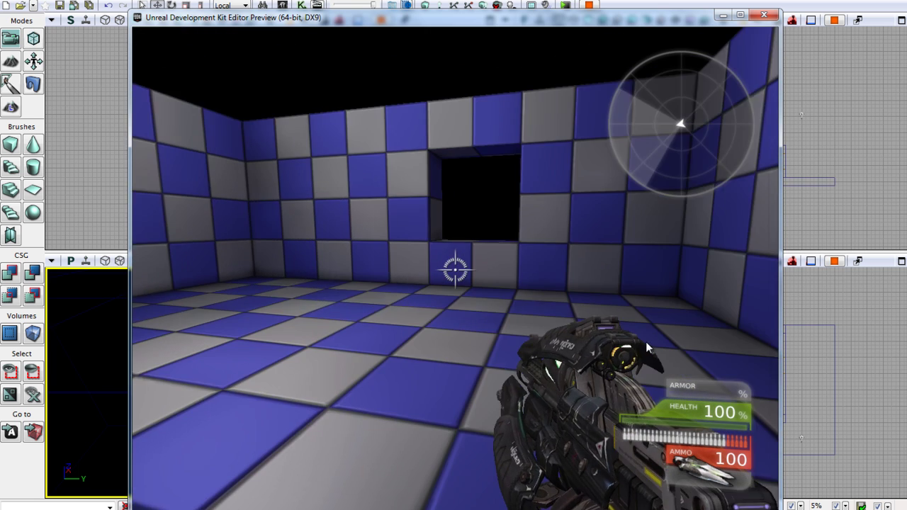
{"action": "key", "text": "w"}
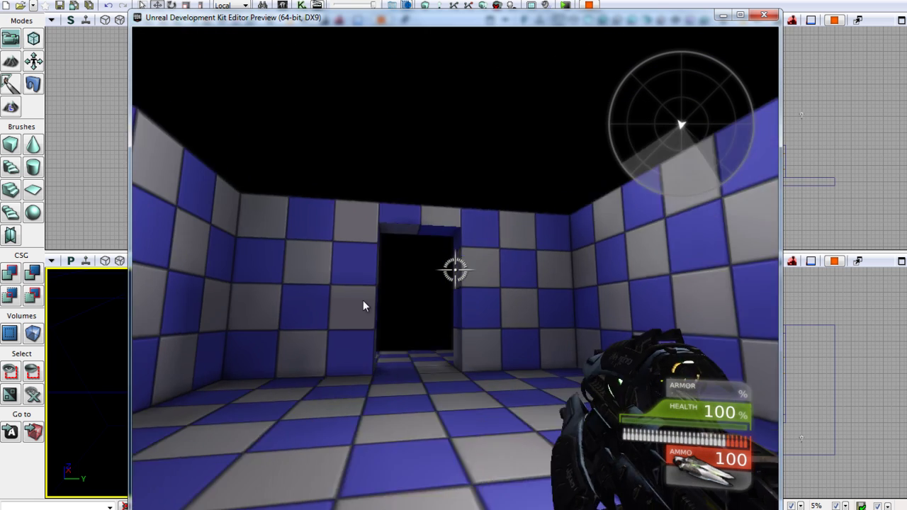
Walk out through the doorway and along the house's outer checkered walls
{"action": "key", "text": "w"}
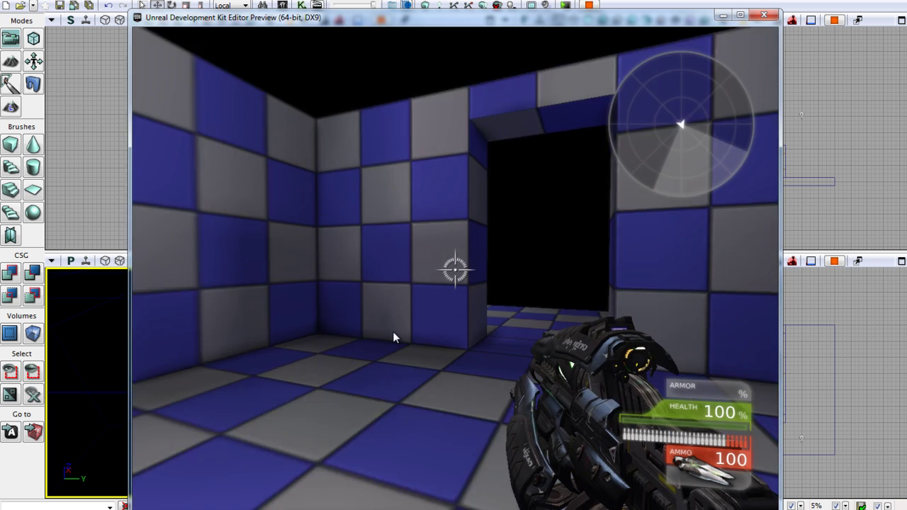
{"action": "key", "text": "w"}
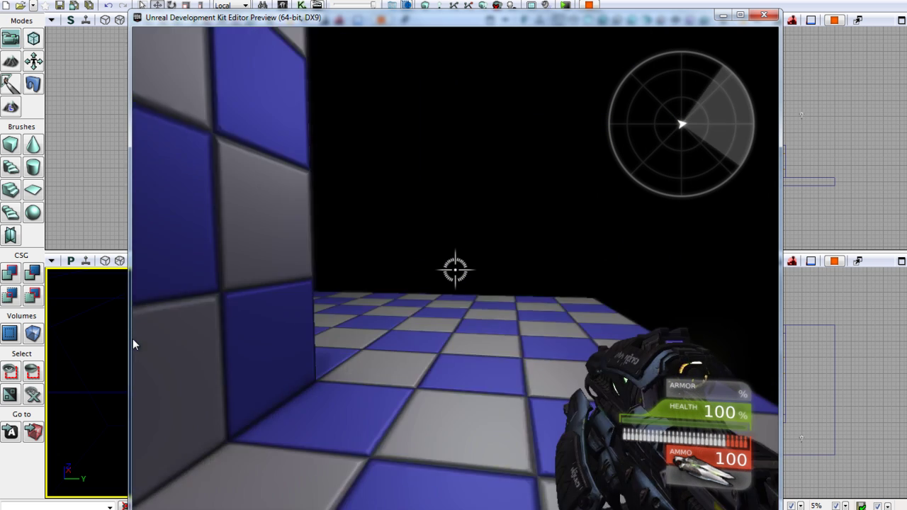
{"action": "key", "text": "w"}
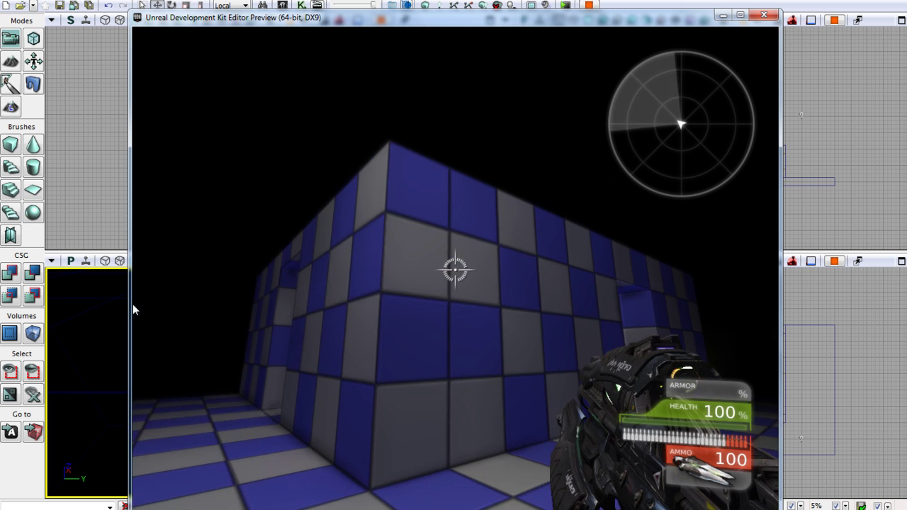
{"action": "key", "text": "s"}
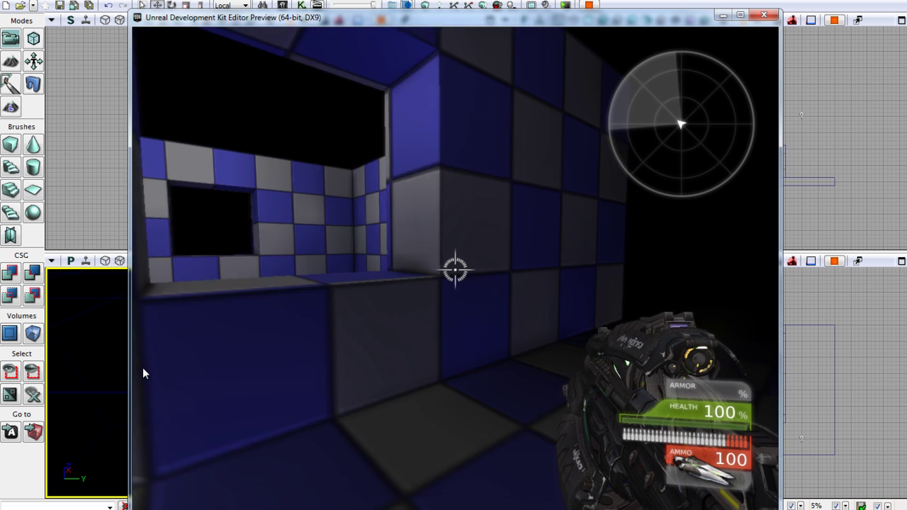
{"action": "key", "text": "w"}
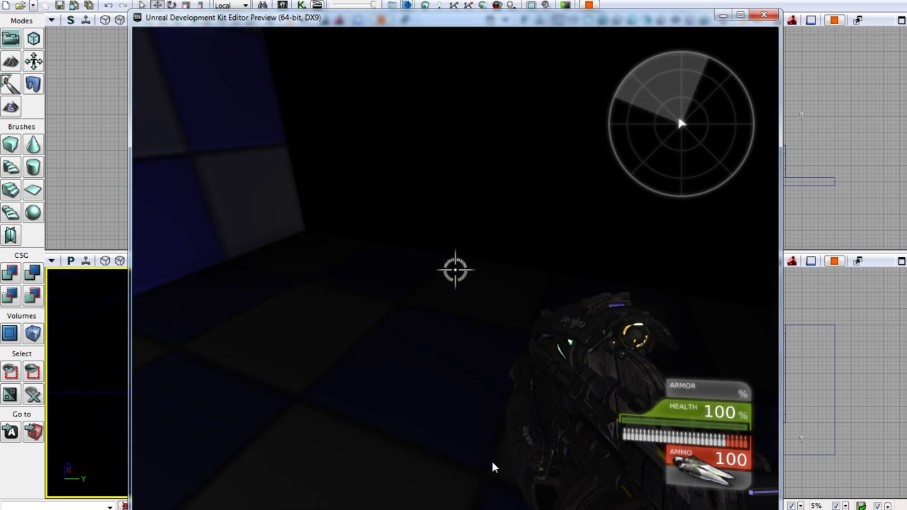
{"action": "key", "text": "w"}
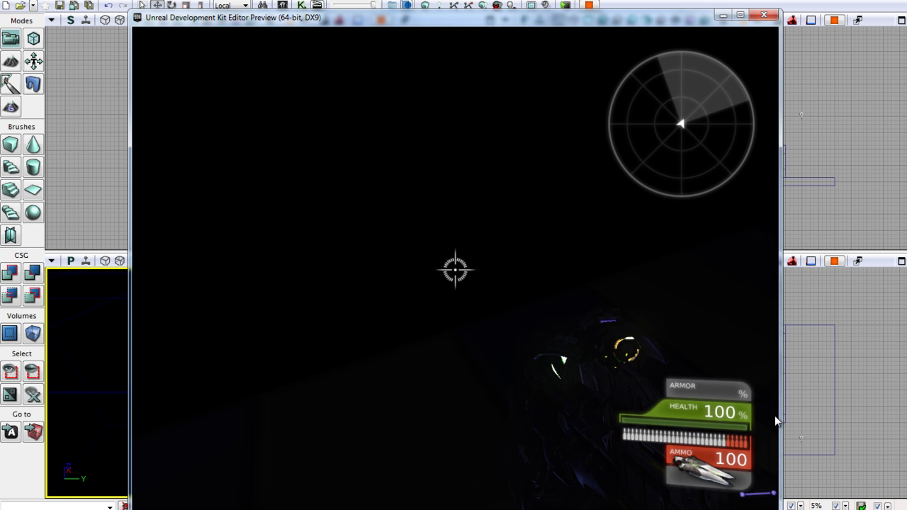
{"action": "key", "text": "w"}
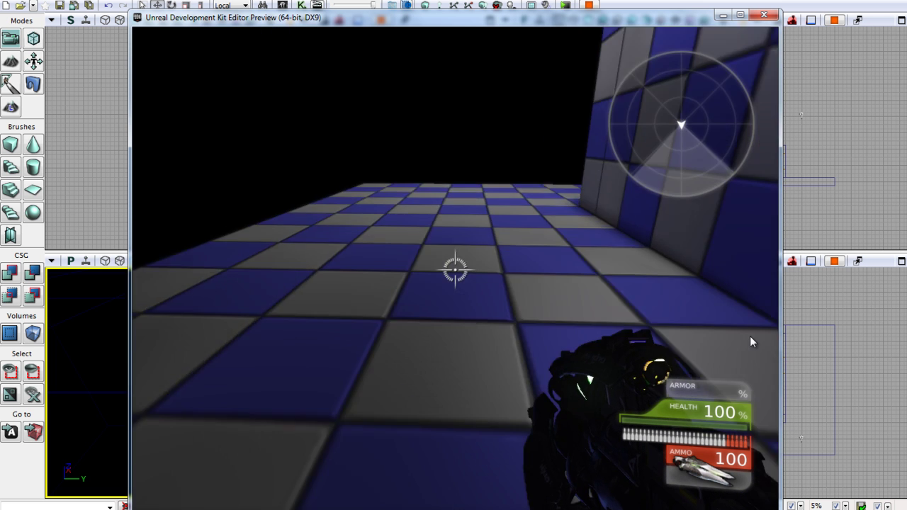
{"action": "key", "text": "Left"}
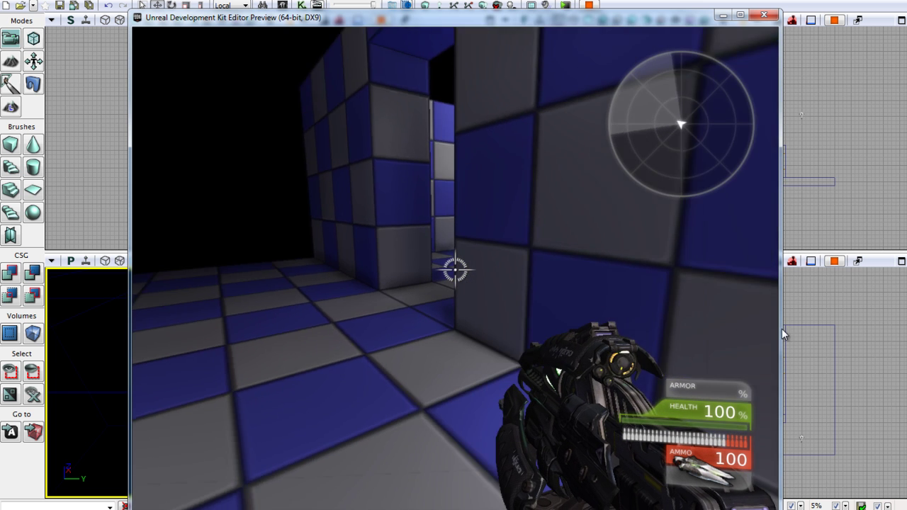
{"action": "key", "text": "w"}
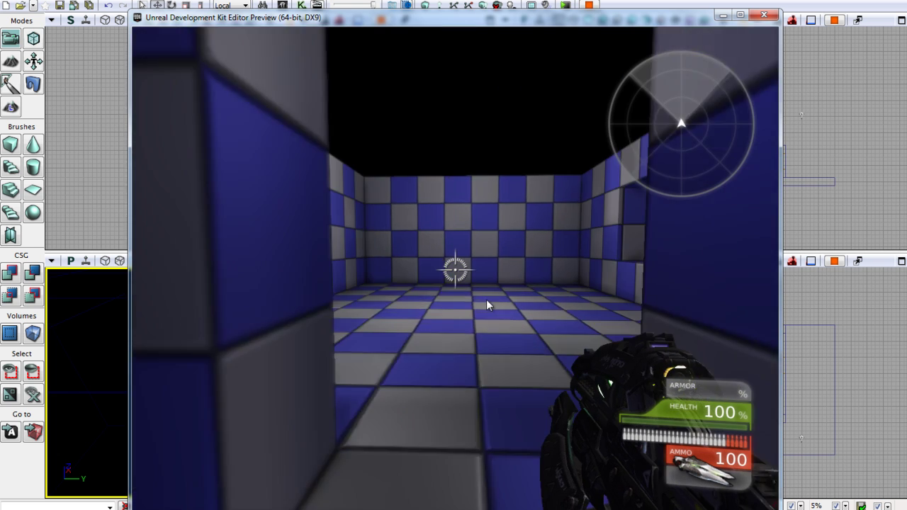
{"action": "key", "text": "w"}
{"action": "key", "text": "s"}
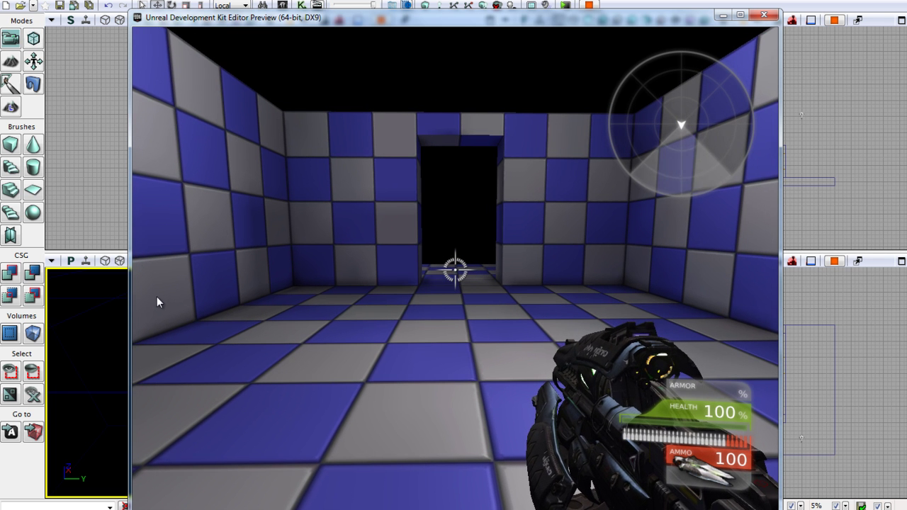
{"action": "key", "text": "w"}
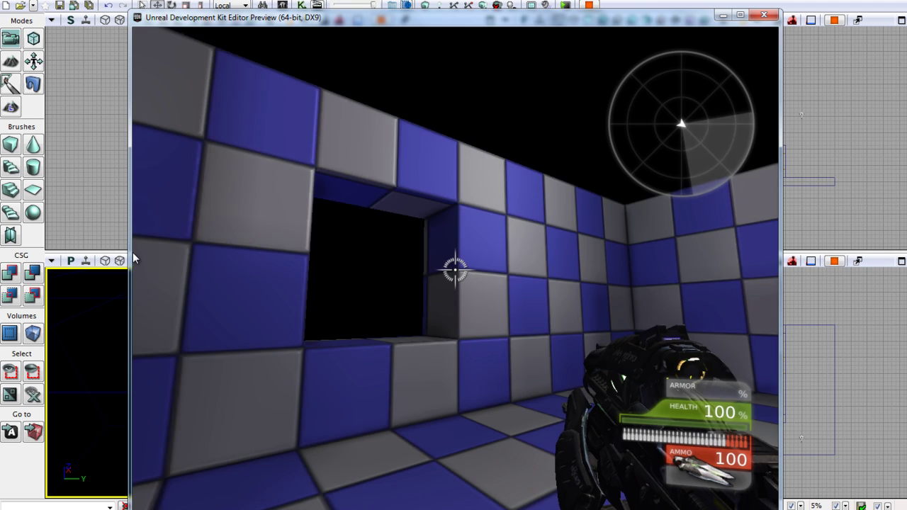
{"action": "key", "text": "w"}
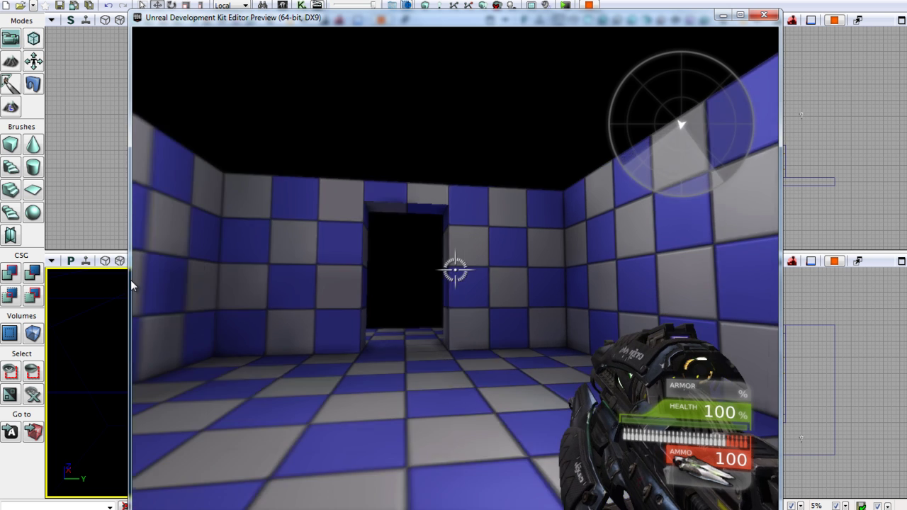
{"action": "key", "text": "s"}
{"action": "key", "text": "w"}
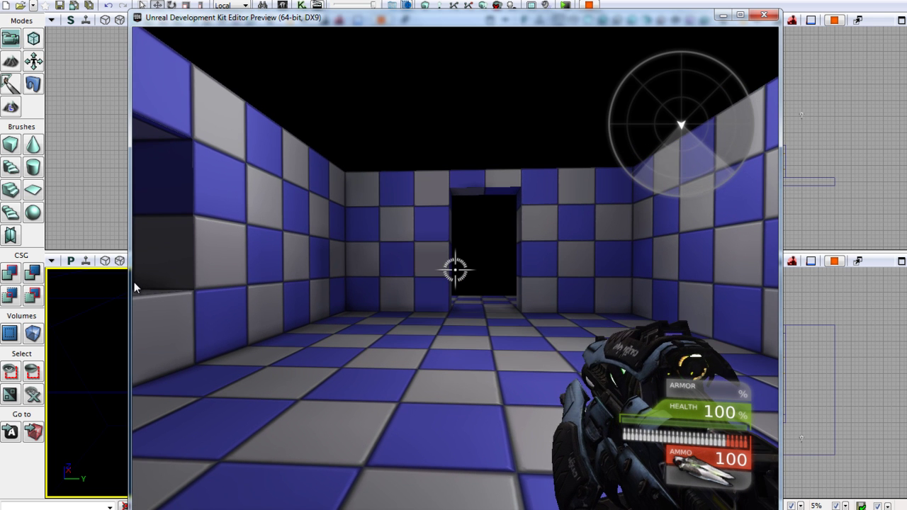